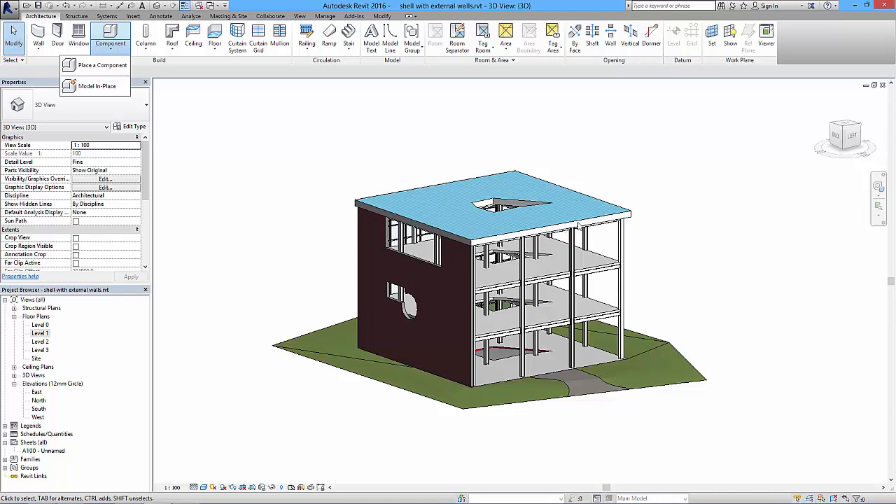
# Step: Set the roof's rafter cut to Two Cut - Plumb with a fascia depth of 150
pyautogui.scroll(5, 519, 245)
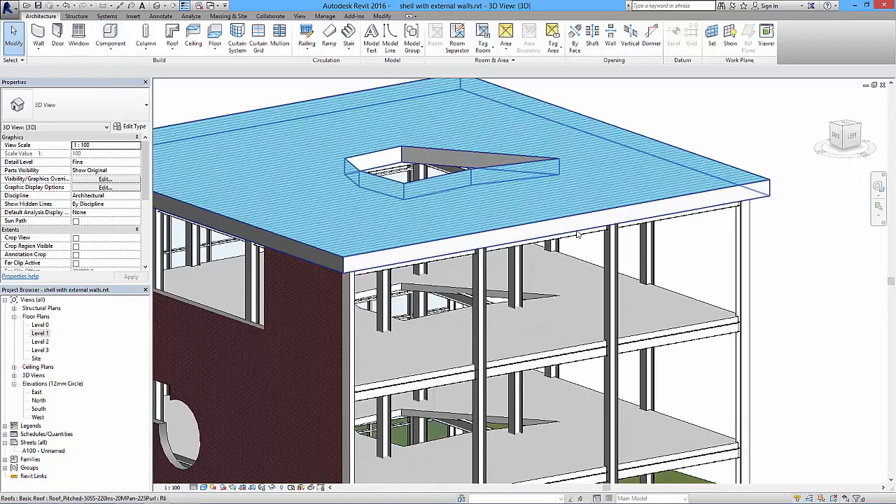
pyautogui.keyDown('shift'); pyautogui.moveTo(519, 246); pyautogui.dragTo(526, 245, button='middle'); pyautogui.keyUp('shift')
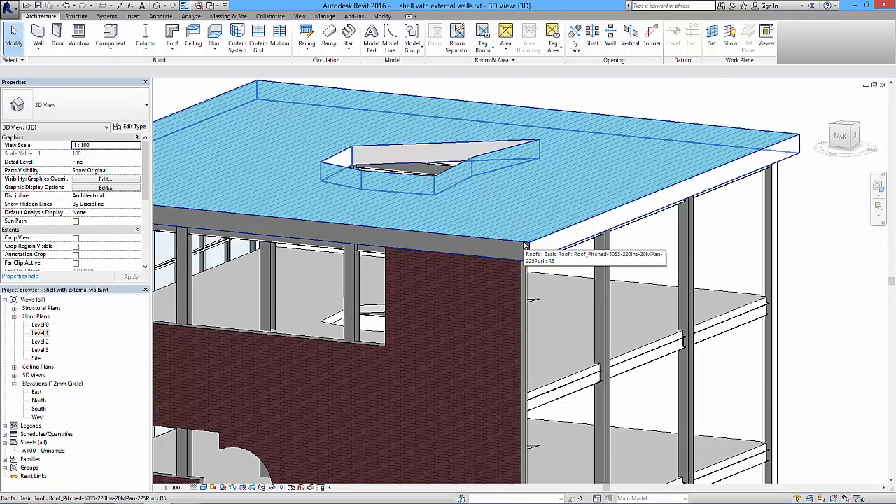
pyautogui.click(709, 181)
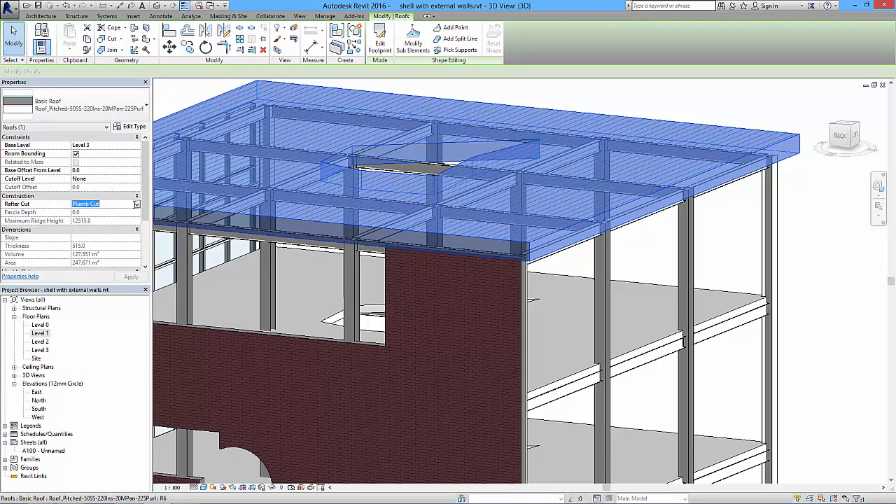
pyautogui.click(105, 204)
pyautogui.click(135, 204)
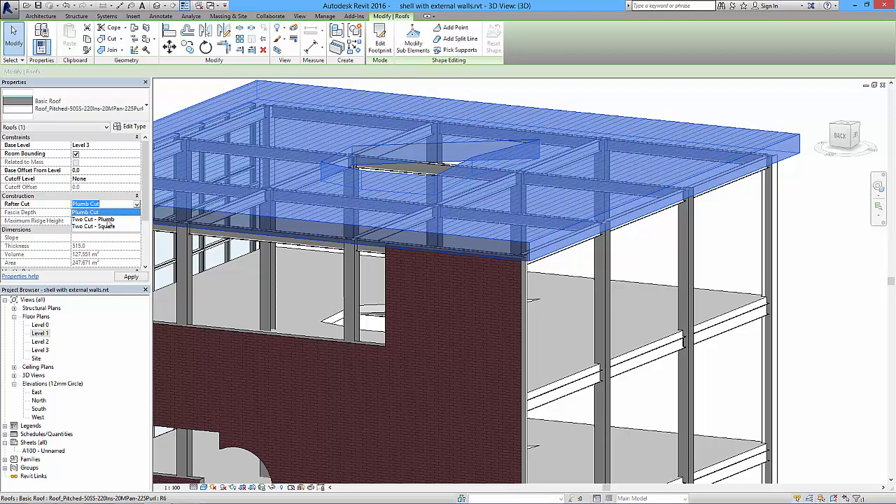
pyautogui.click(106, 220)
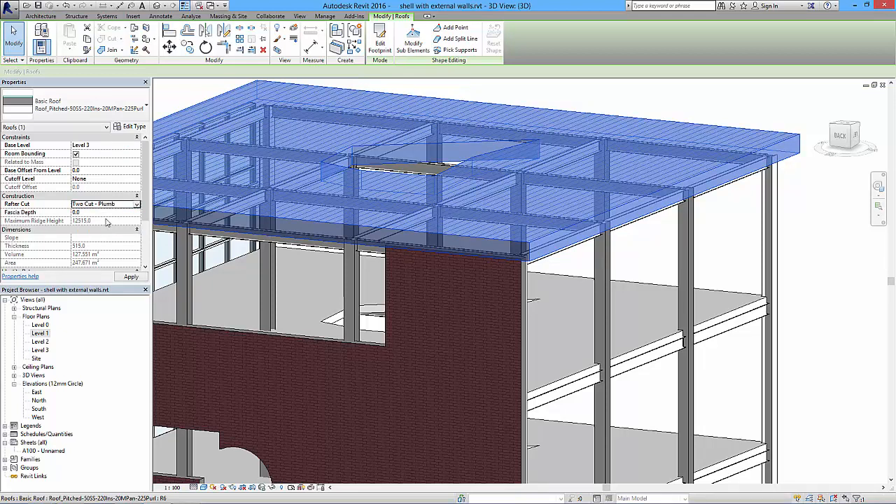
pyautogui.click(87, 213)
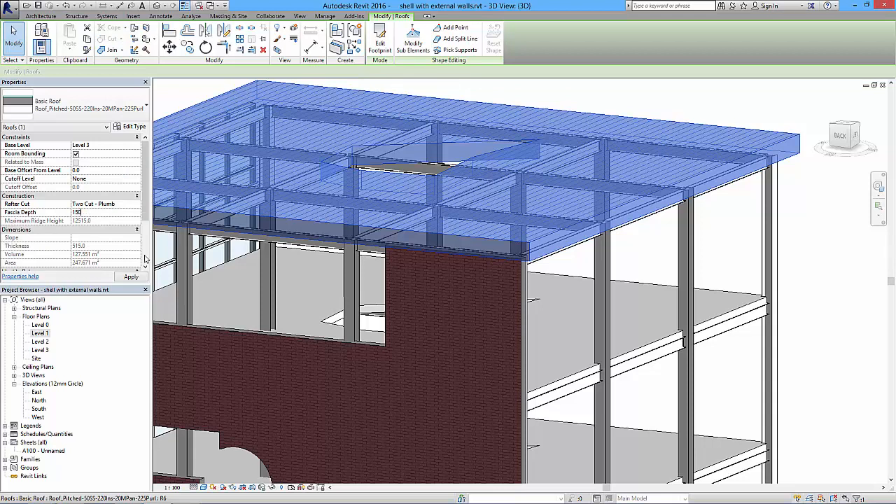
pyautogui.click(121, 279)
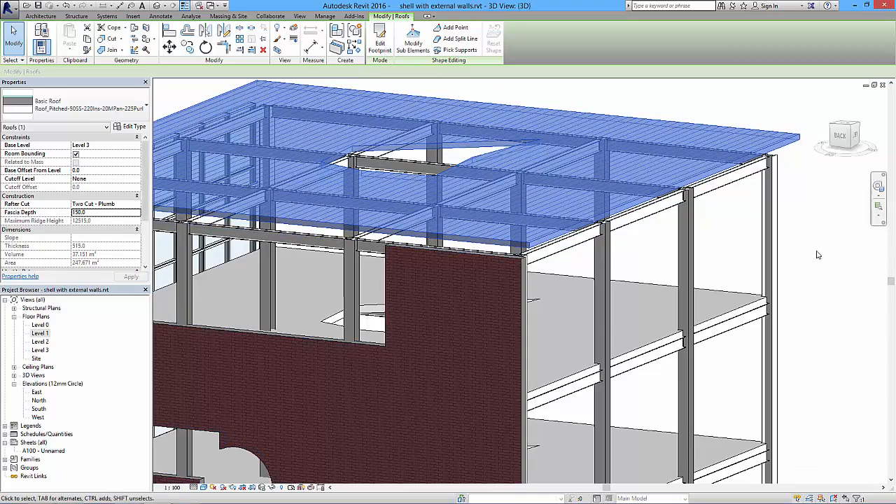
pyautogui.click(818, 256)
pyautogui.keyDown('shift'); pyautogui.moveTo(818, 256); pyautogui.dragTo(545, 168, button='middle'); pyautogui.keyUp('shift')
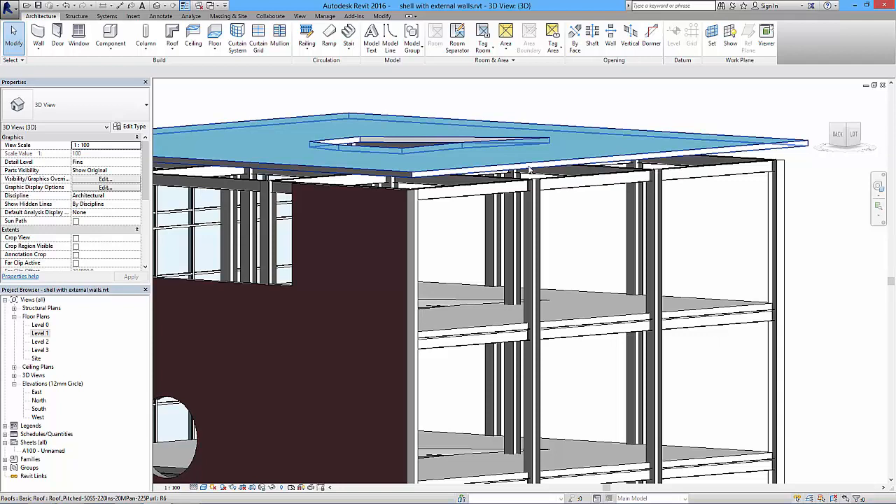
# Step: Set the roof's rafter cut back to Plumb Cut
pyautogui.click(383, 170)
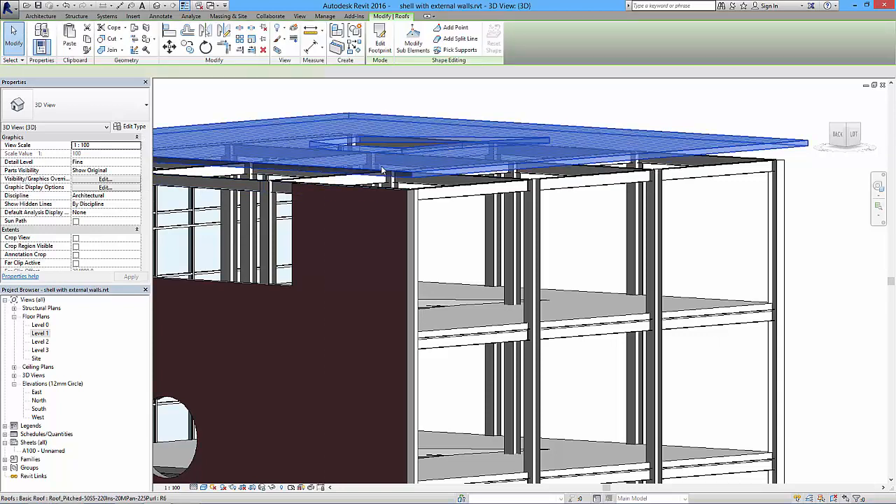
pyautogui.click(91, 204)
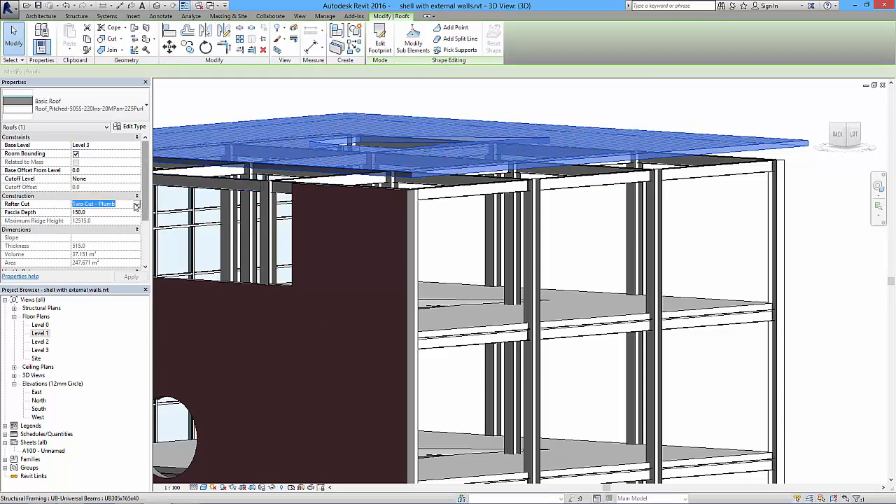
pyautogui.click(136, 204)
pyautogui.click(85, 212)
pyautogui.click(130, 278)
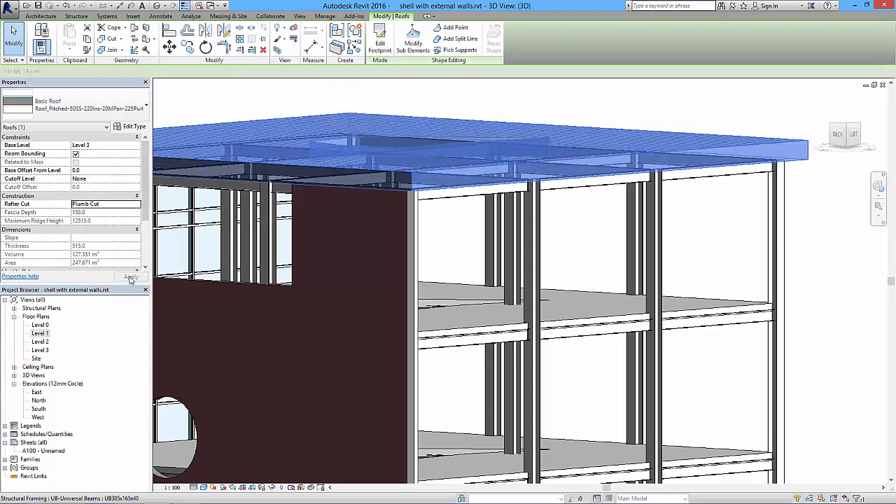
pyautogui.click(799, 247)
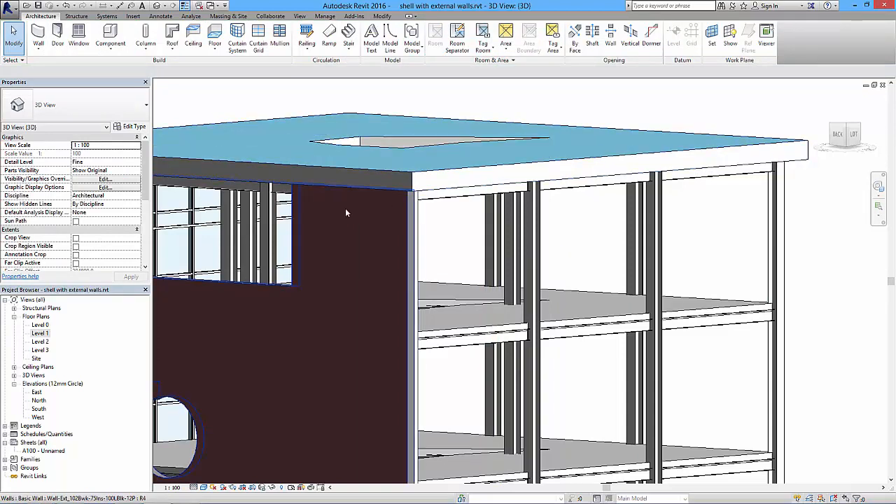
# Step: Start an in-place model in the Roofs family category and name it
pyautogui.keyDown('shift'); pyautogui.moveTo(392, 210); pyautogui.dragTo(458, 259, button='middle'); pyautogui.keyUp('shift')
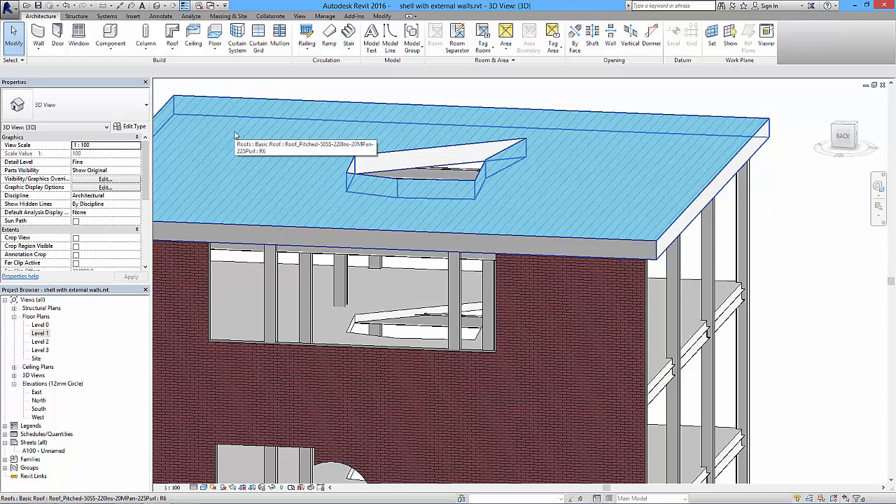
pyautogui.click(110, 43)
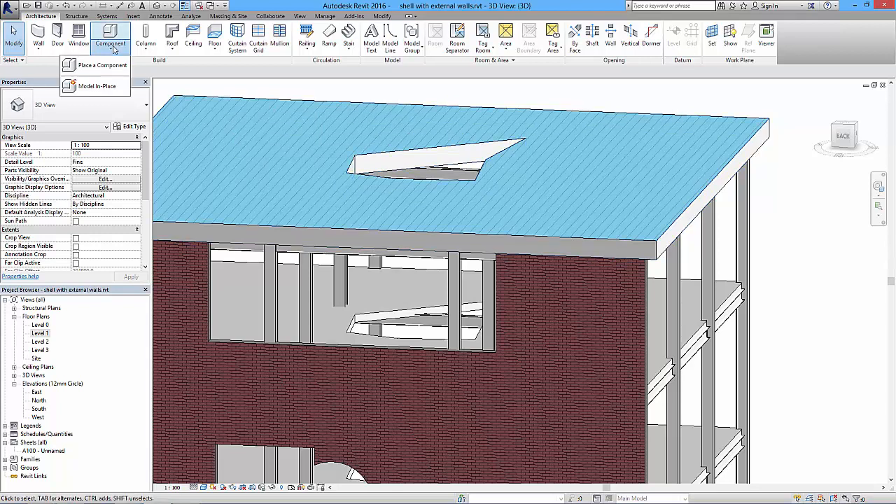
pyautogui.click(98, 87)
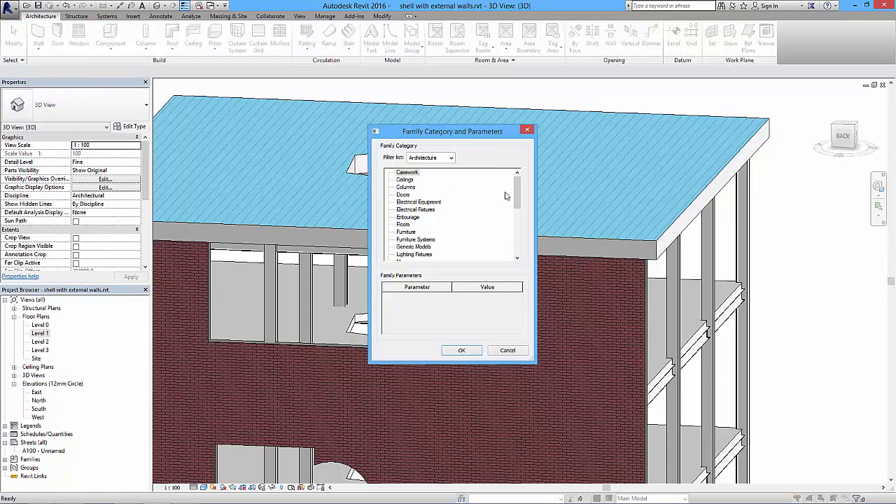
pyautogui.scroll(-4, 518, 203)
pyautogui.click(405, 210)
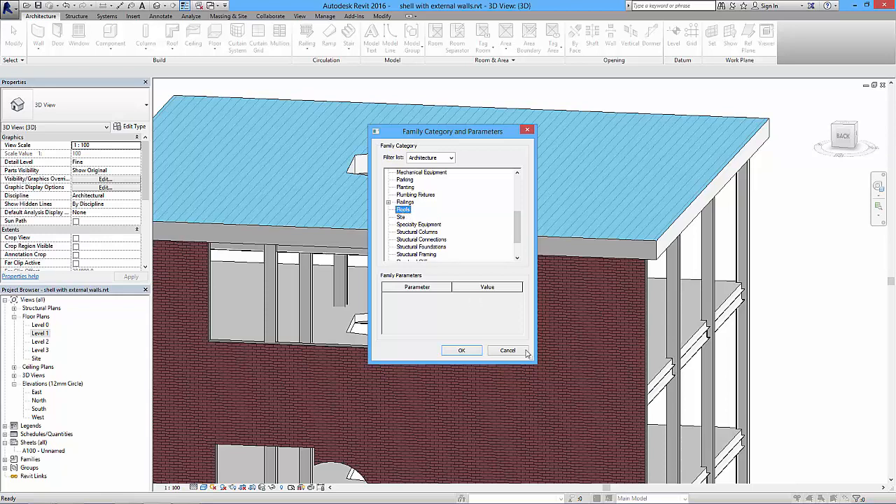
pyautogui.click(463, 351)
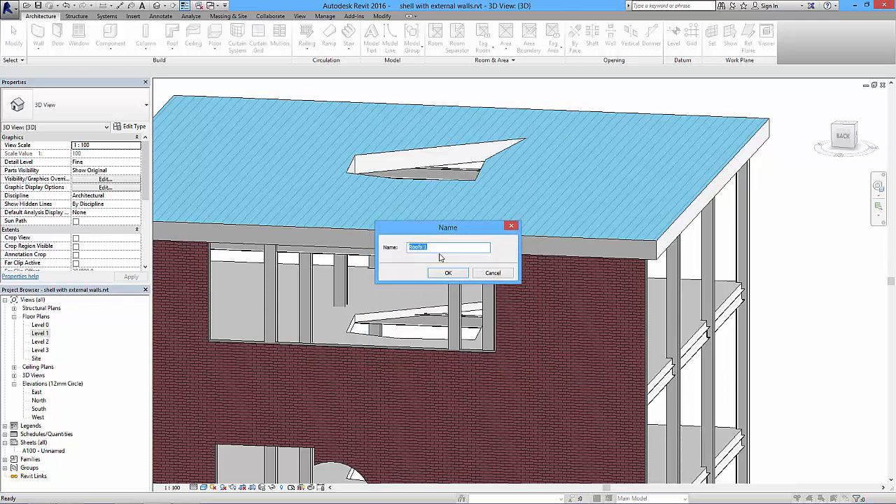
pyautogui.write('R')
pyautogui.click(449, 273)
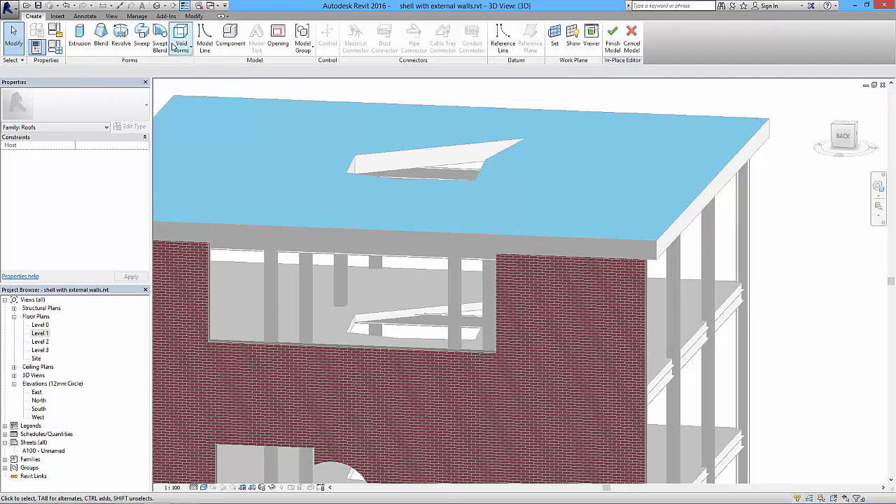
# Step: Start a sweep and pick the roof's outer top edges on all four sides as its path
pyautogui.click(142, 36)
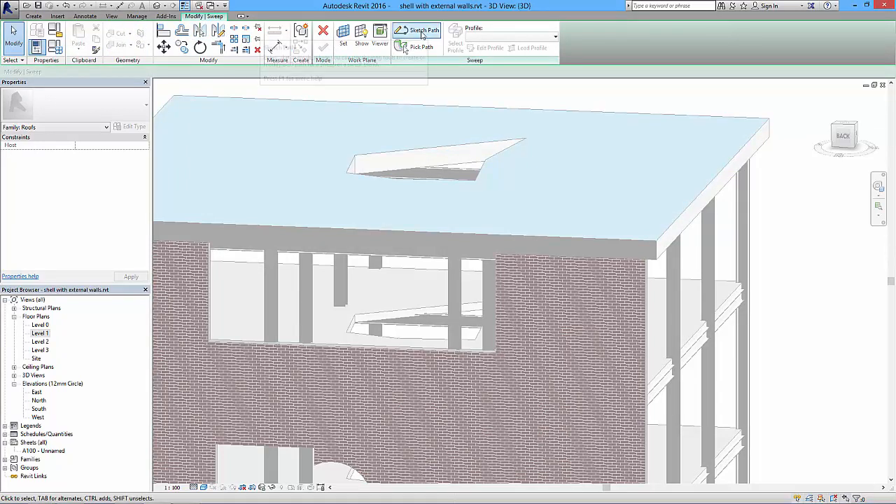
pyautogui.click(421, 47)
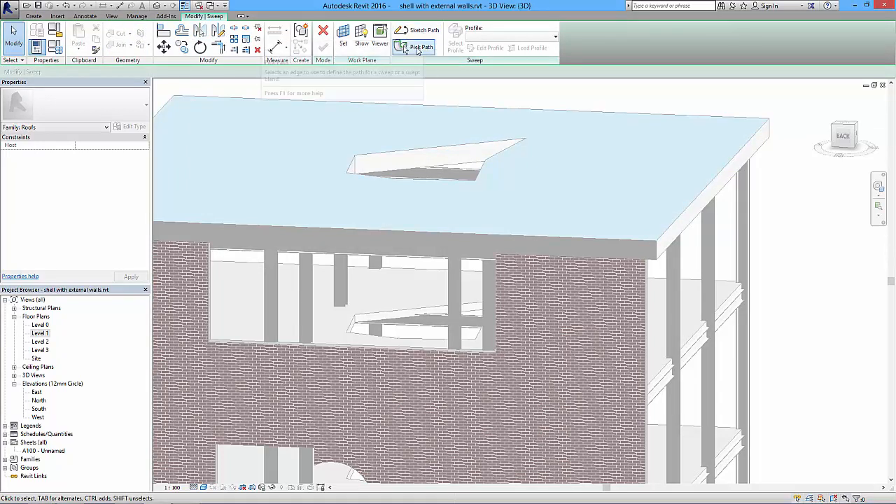
pyautogui.click(712, 179)
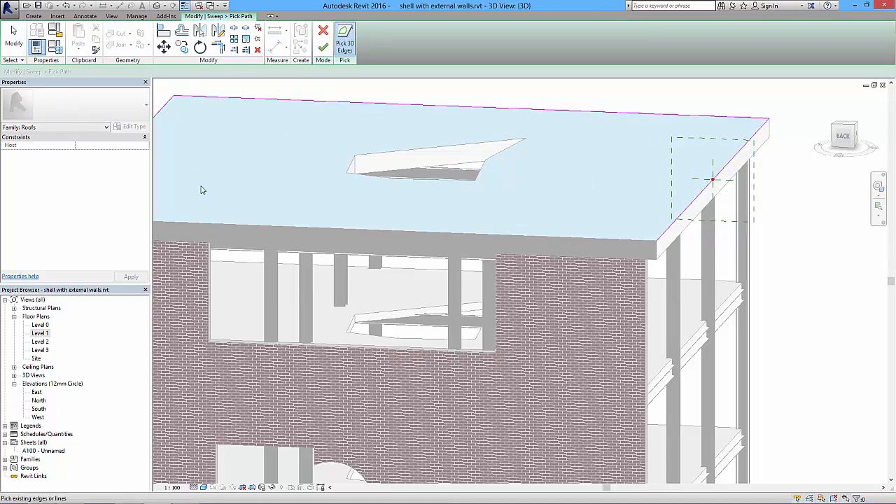
pyautogui.click(217, 224)
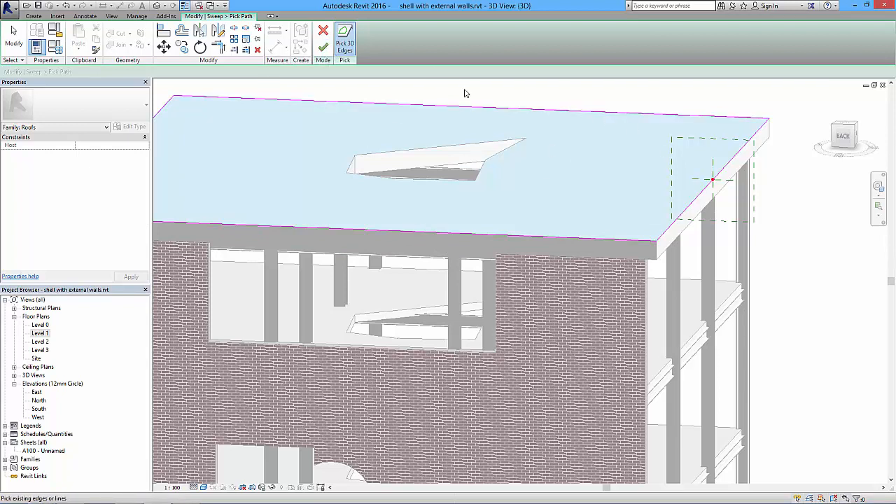
pyautogui.click(322, 48)
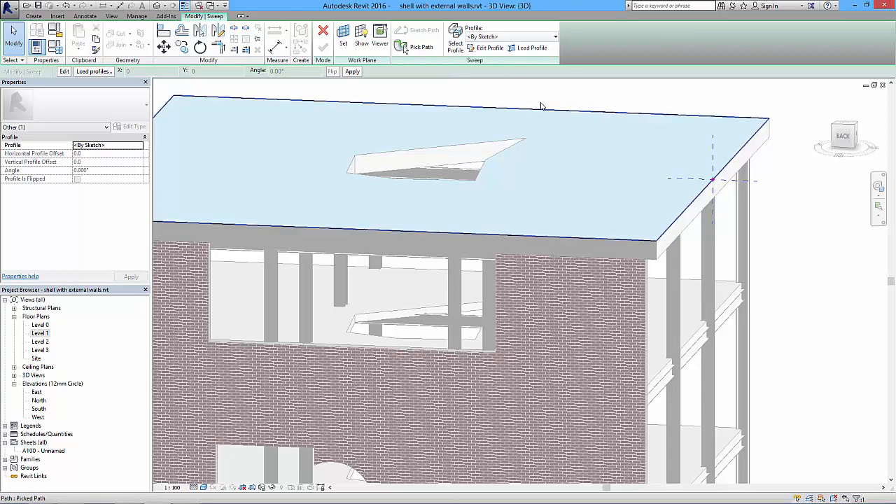
# Step: Open the sweep's By Sketch profile for editing, facing the roof corner in the Back view
pyautogui.click(511, 38)
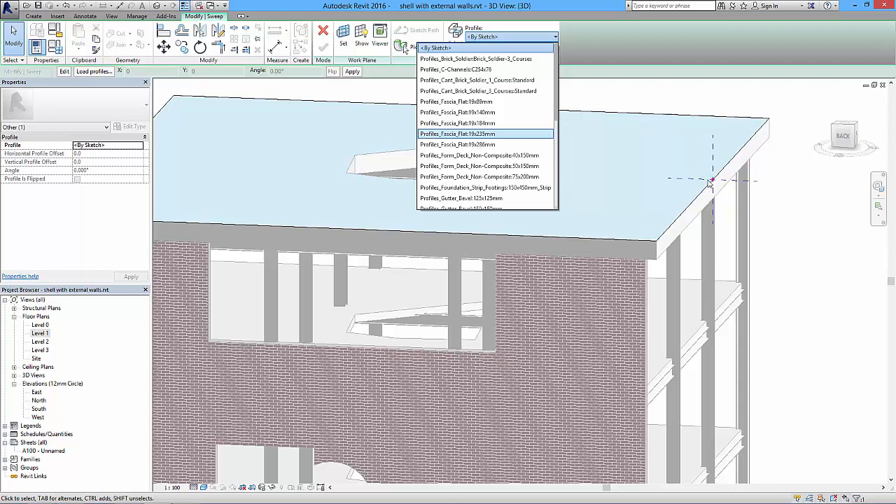
pyautogui.click(627, 101)
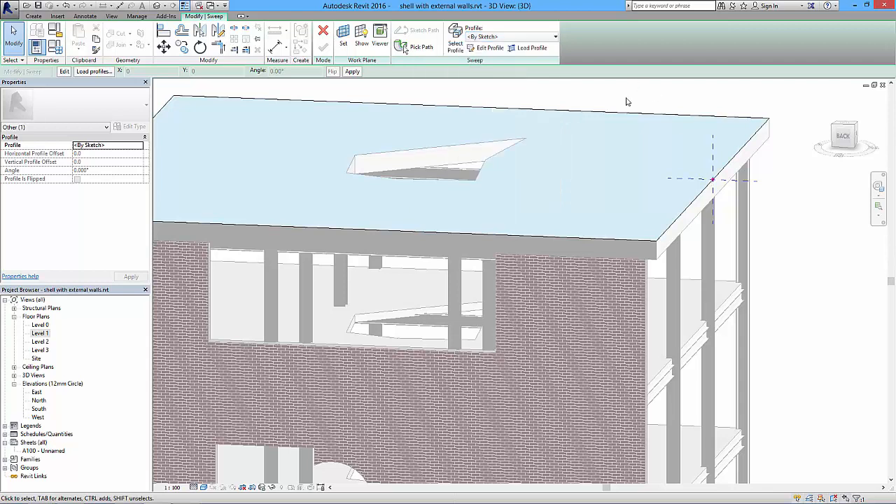
pyautogui.click(487, 49)
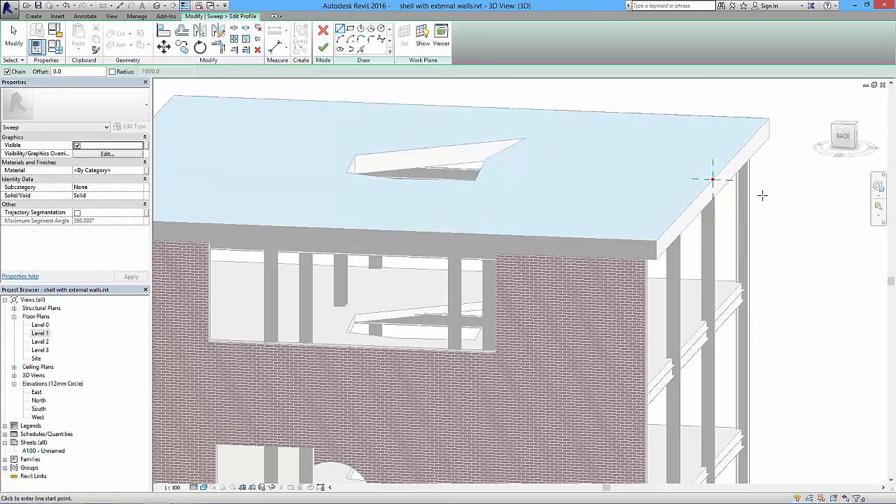
pyautogui.click(845, 136)
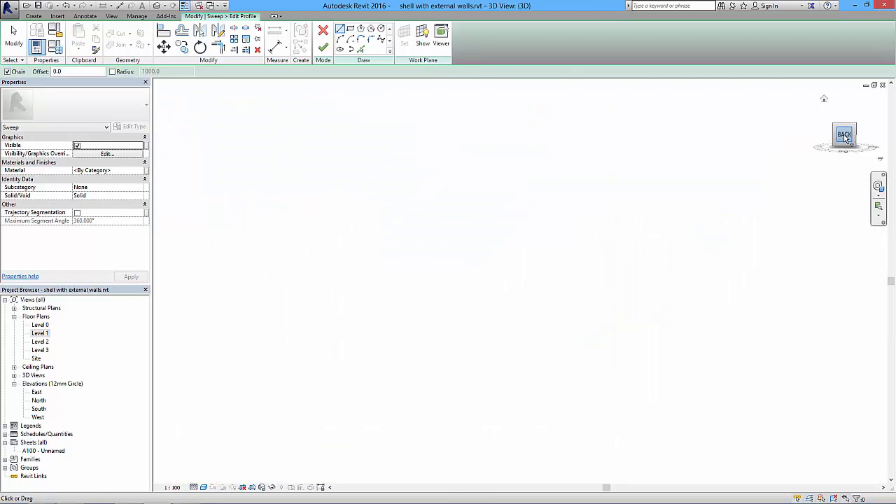
pyautogui.scroll(5, 561, 214)
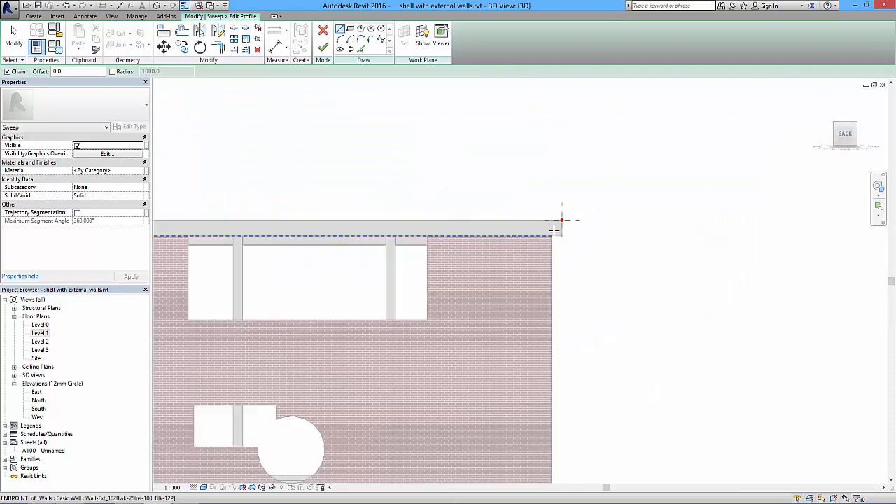
pyautogui.scroll(3, 561, 214)
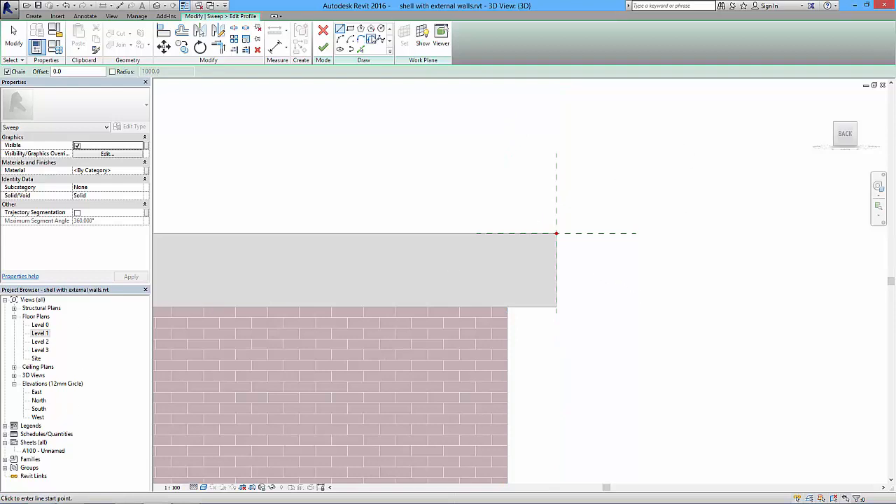
# Step: Sketch the inner side of the cutting profile as a stepped line with one diagonal, from the roof's underside up near its top corner
pyautogui.click(343, 32)
pyautogui.click(551, 237)
pyautogui.press('Escape')
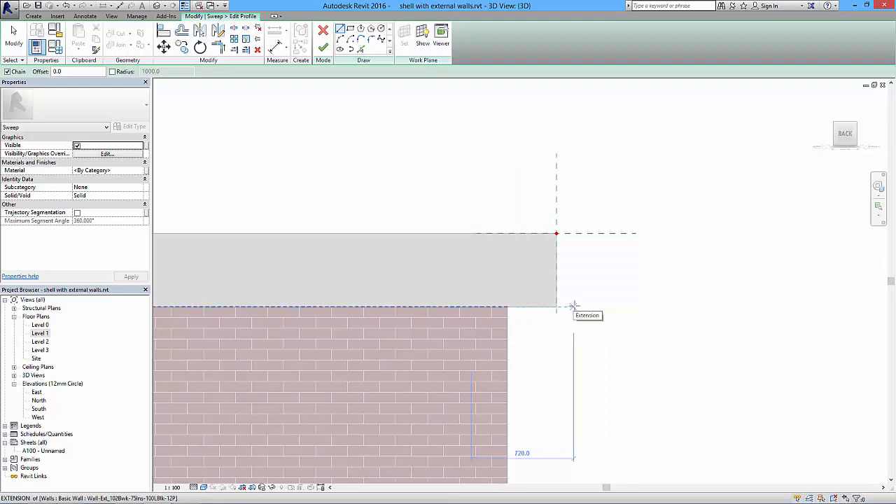
pyautogui.click(517, 307)
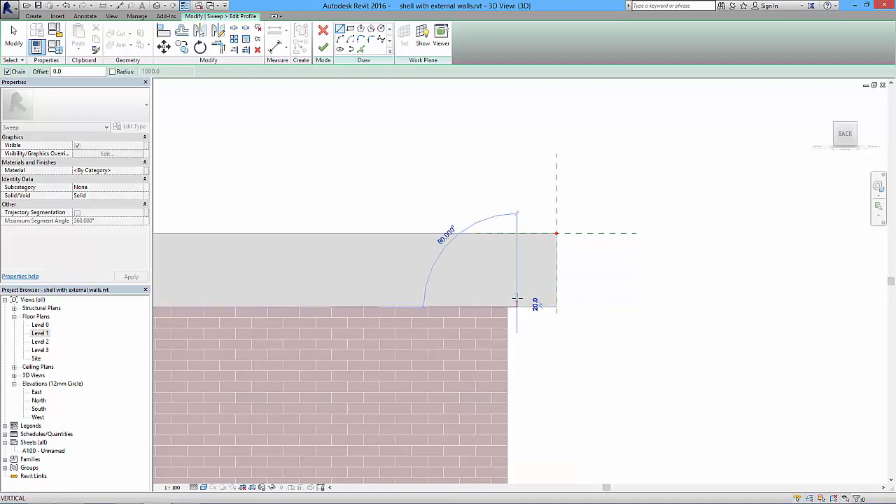
pyautogui.click(534, 289)
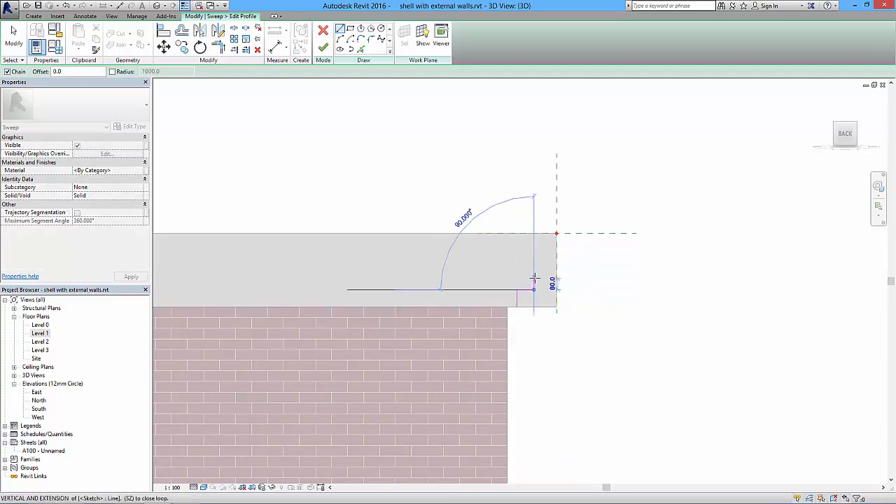
pyautogui.click(532, 278)
pyautogui.click(552, 261)
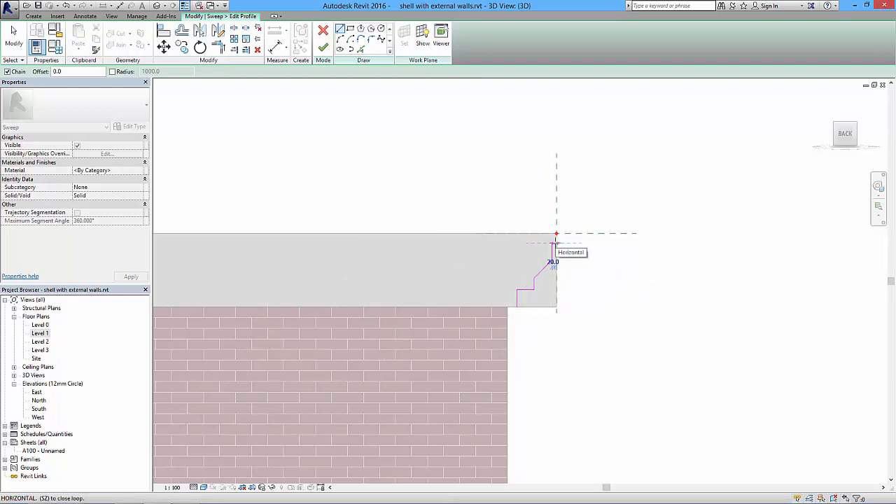
pyautogui.click(553, 244)
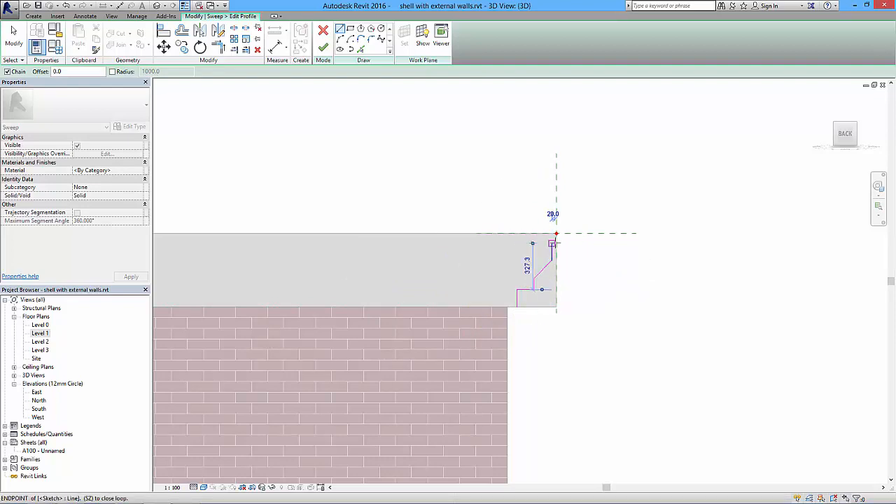
# Step: Close the profile outside the roof edge with lines about 260 mm up, 260 mm outward and 880 mm down, returning to the start point
pyautogui.click(555, 206)
pyautogui.click(592, 206)
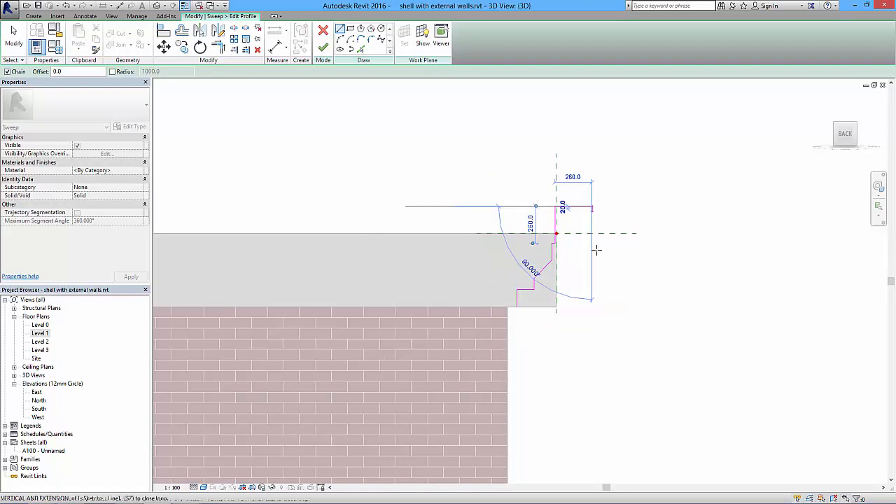
pyautogui.click(592, 331)
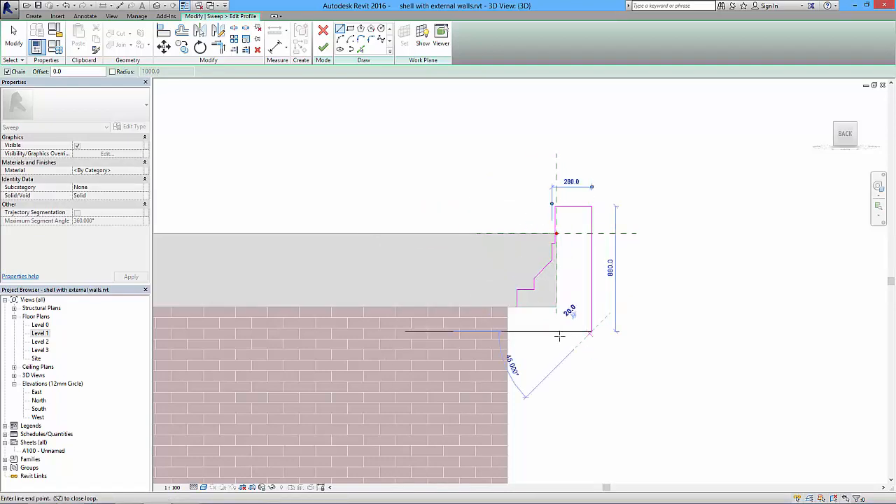
pyautogui.click(517, 331)
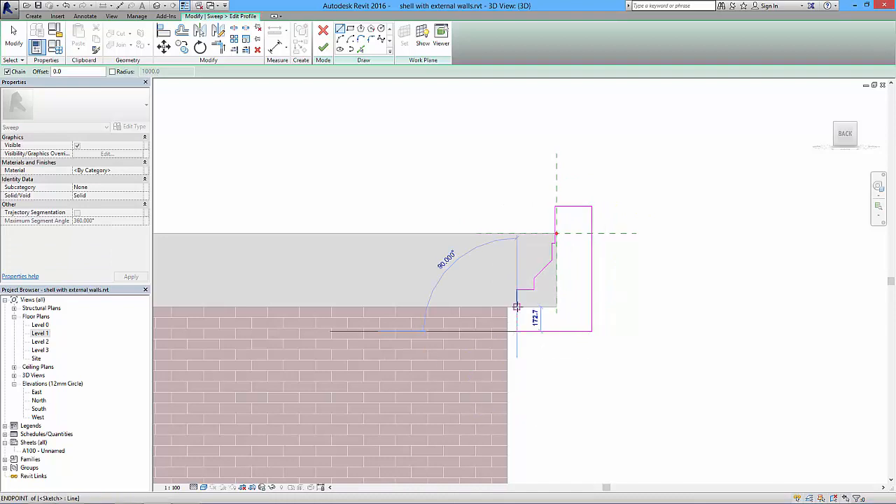
pyautogui.click(517, 307)
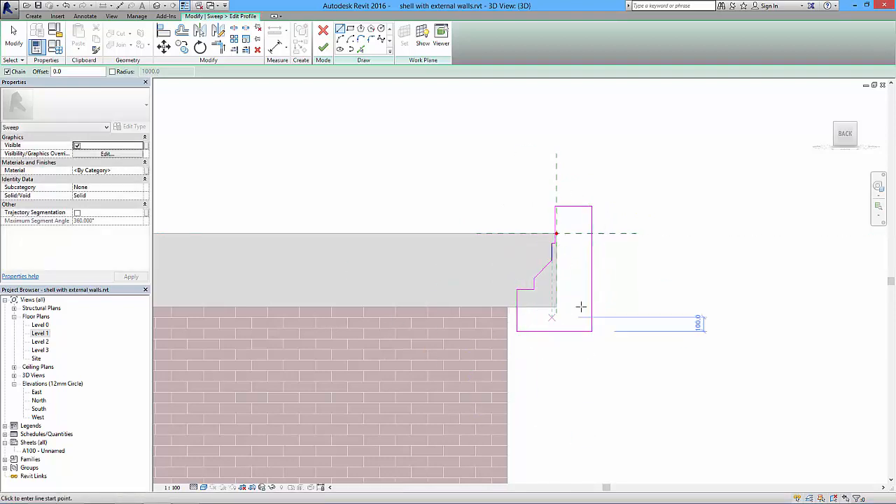
pyautogui.click(14, 36)
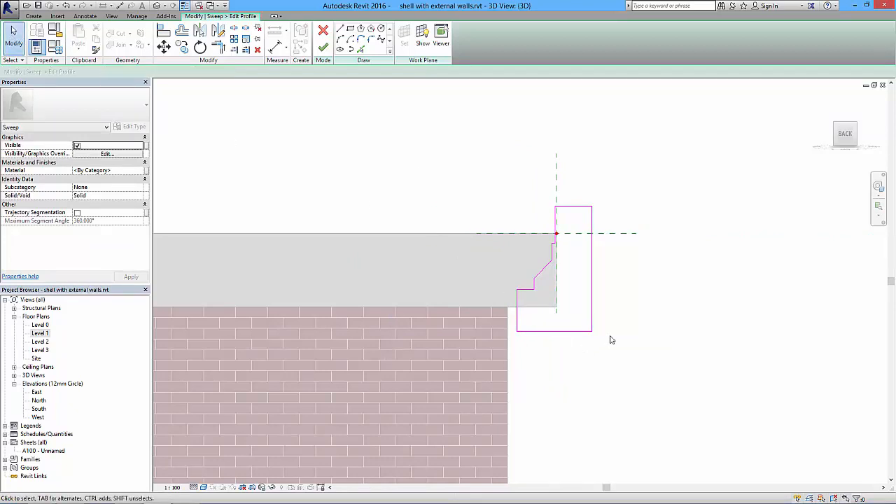
# Step: Finish the profile sketch and the sweep so the solid edge is generated around the whole roof
pyautogui.scroll(2, 536, 308)
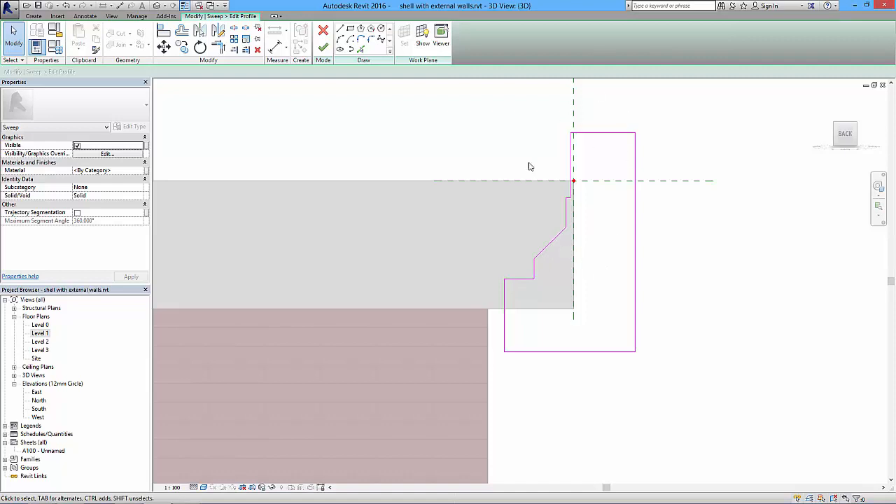
pyautogui.click(323, 46)
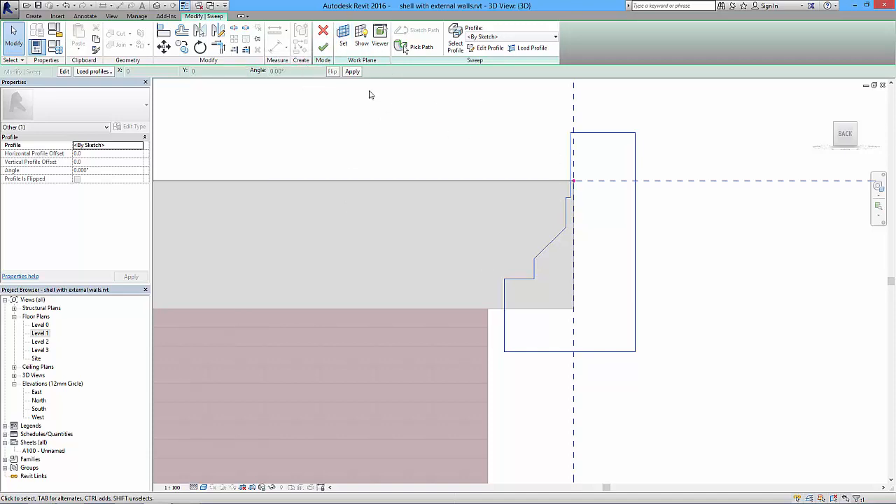
pyautogui.click(322, 47)
pyautogui.scroll(-5, 489, 174)
pyautogui.keyDown('shift'); pyautogui.moveTo(431, 188); pyautogui.dragTo(565, 271, button='middle'); pyautogui.keyUp('shift')
pyautogui.click(676, 256)
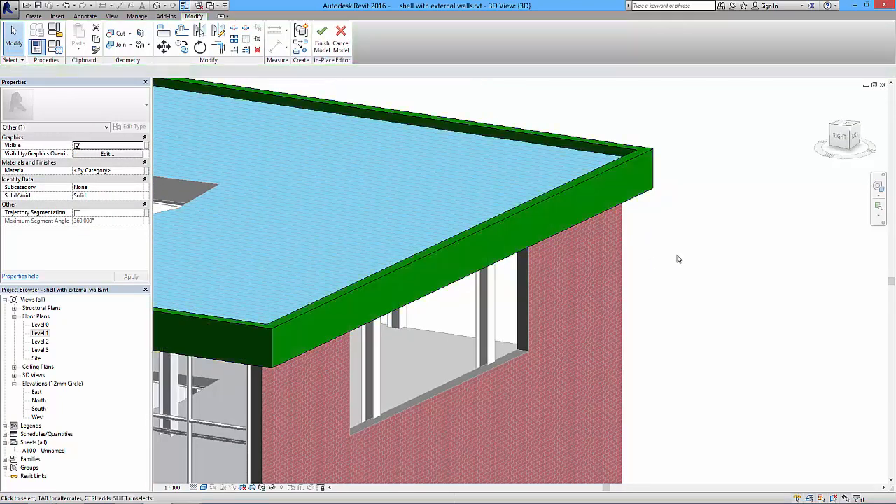
pyautogui.click(655, 168)
pyautogui.keyDown('shift'); pyautogui.moveTo(655, 168); pyautogui.dragTo(684, 173, button='middle'); pyautogui.keyUp('shift')
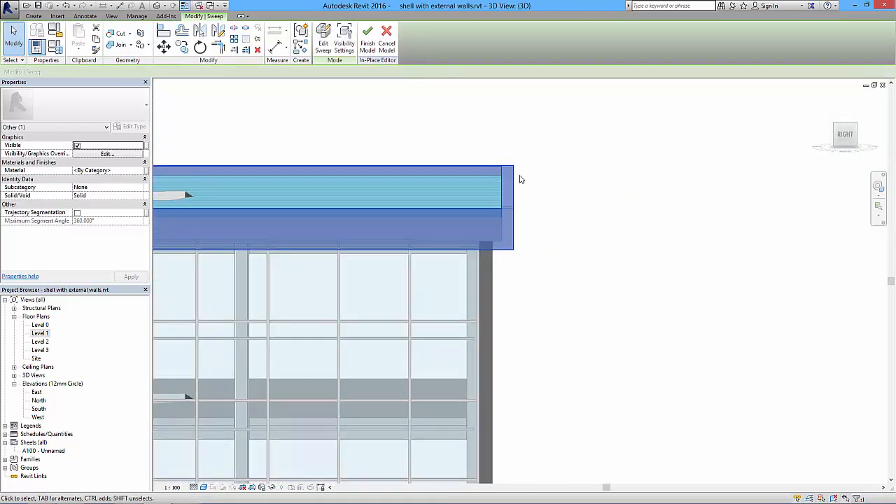
pyautogui.click(551, 200)
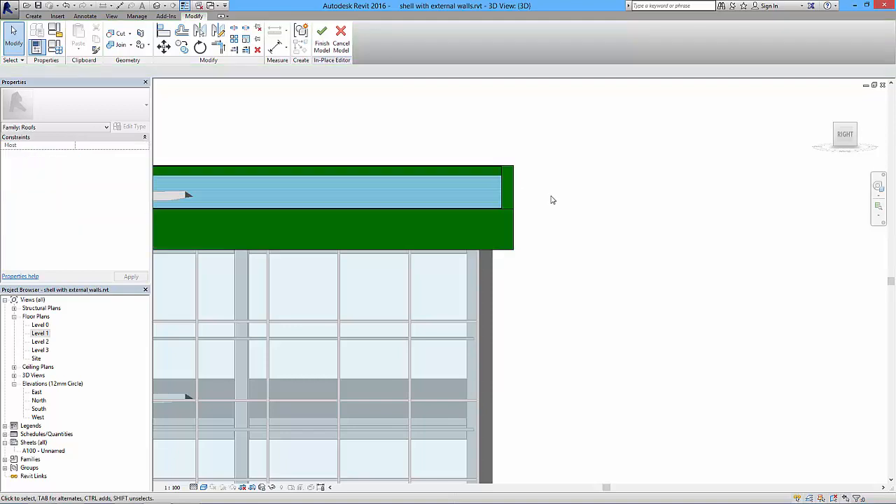
# Step: Change the roof edge sweep from Solid to Void
pyautogui.click(515, 208)
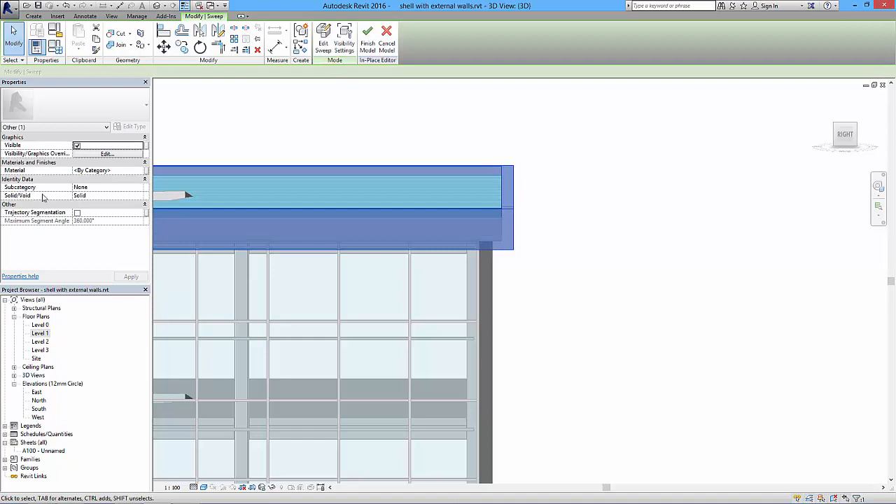
pyautogui.click(90, 195)
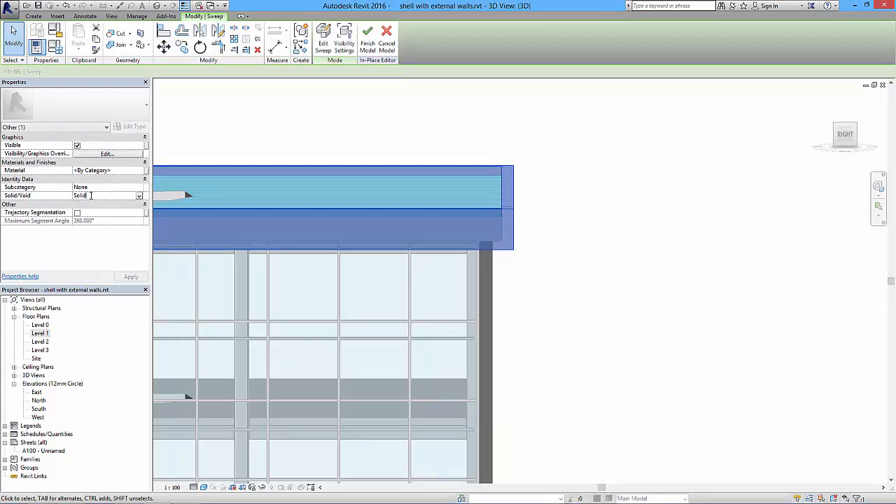
pyautogui.click(139, 197)
pyautogui.click(80, 212)
pyautogui.click(553, 144)
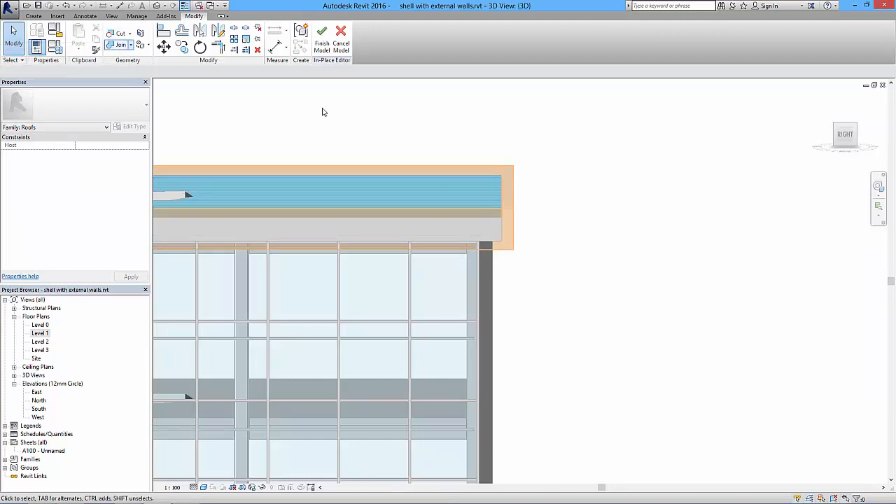
# Step: Cut the main roof's geometry with the void sweep
pyautogui.click(116, 33)
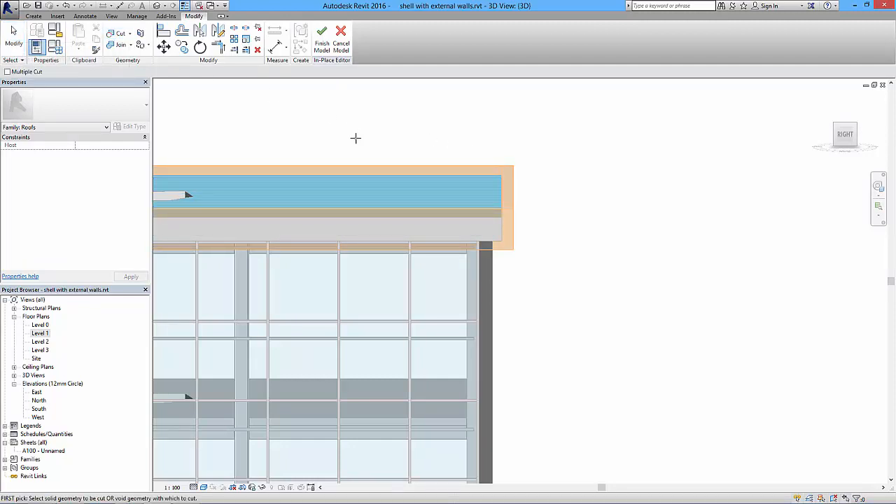
pyautogui.click(391, 182)
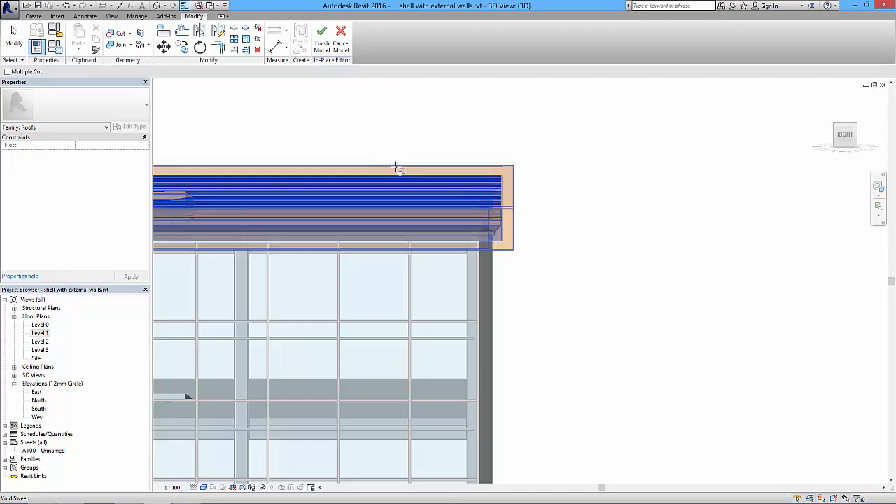
pyautogui.click(395, 168)
pyautogui.press('Escape')
pyautogui.keyDown('shift'); pyautogui.moveTo(567, 202); pyautogui.dragTo(669, 211, button='middle'); pyautogui.keyUp('shift')
pyautogui.scroll(5, 669, 212)
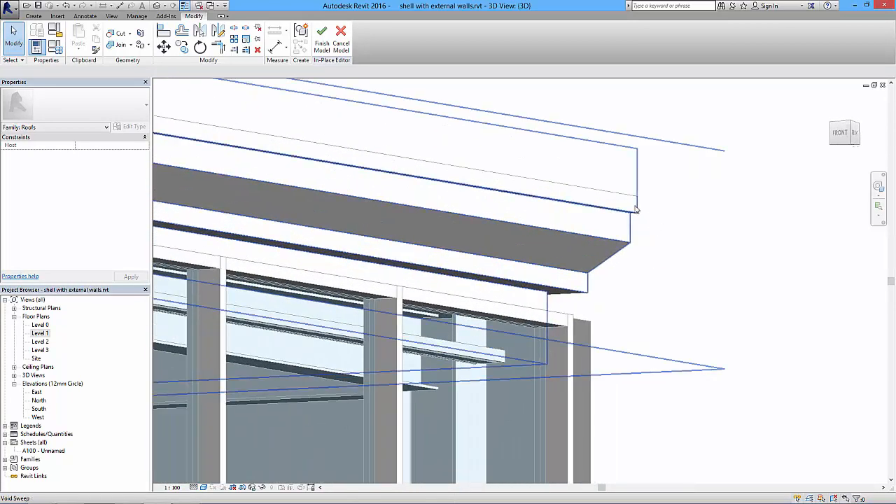
# Step: Reopen the void sweep for editing, close it again and finish the in-place model
pyautogui.click(638, 208)
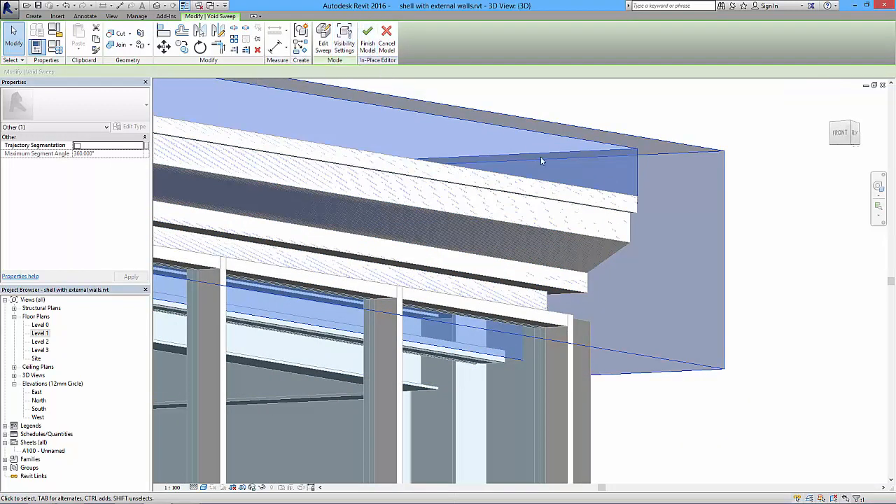
pyautogui.click(324, 35)
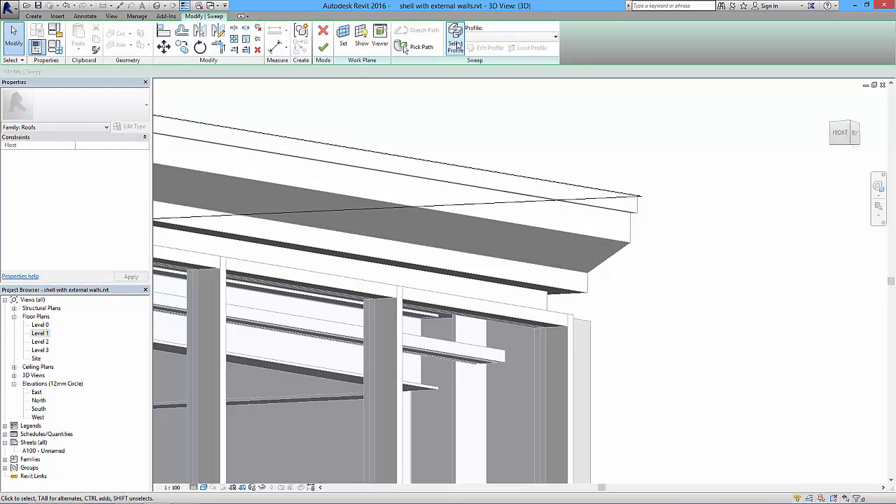
pyautogui.click(323, 47)
pyautogui.click(368, 40)
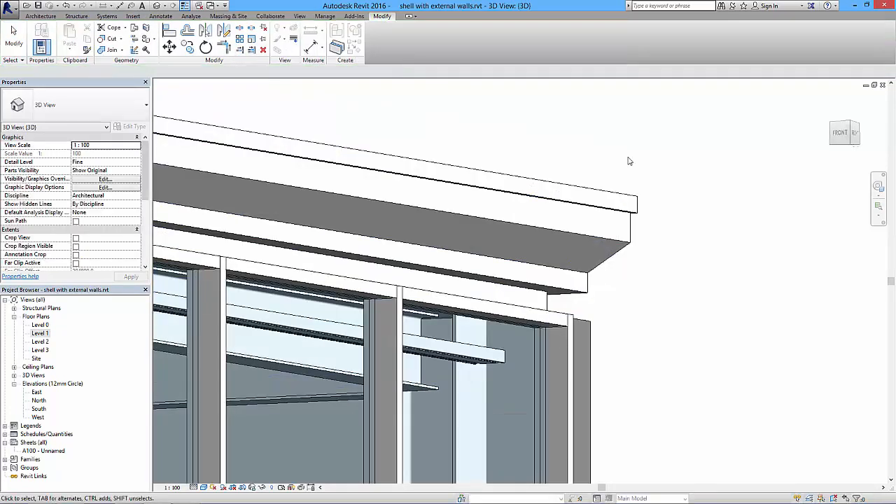
# Step: Start another in-place model in the Roofs family category and name it Parapet
pyautogui.keyDown('shift'); pyautogui.moveTo(592, 186); pyautogui.dragTo(591, 212, button='middle'); pyautogui.keyUp('shift')
pyautogui.scroll(-7, 555, 214)
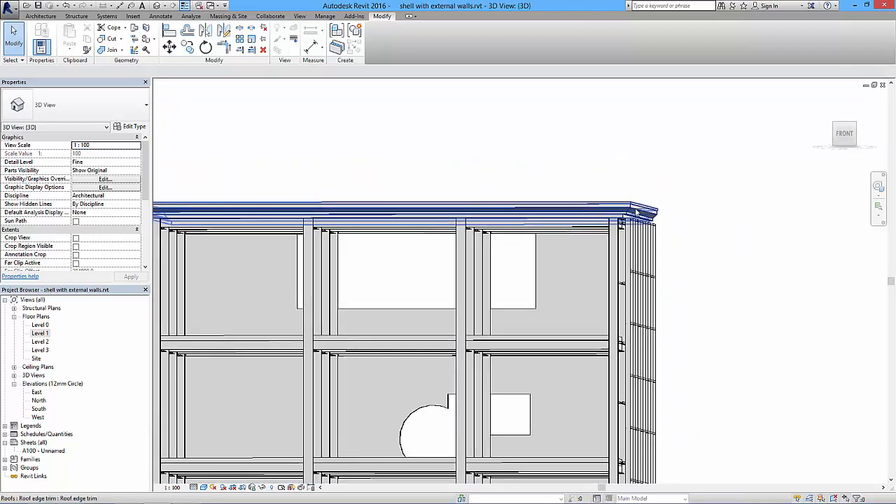
pyautogui.scroll(4, 634, 210)
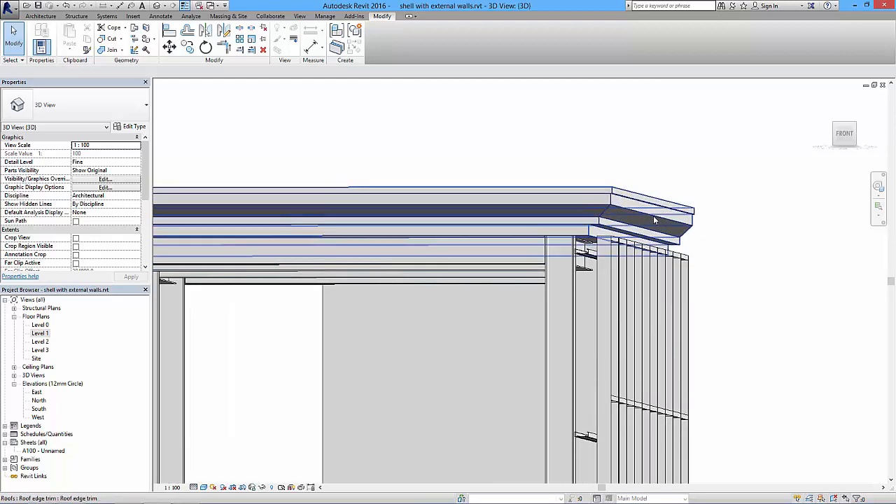
pyautogui.keyDown('shift'); pyautogui.moveTo(636, 209); pyautogui.dragTo(629, 259, button='middle'); pyautogui.keyUp('shift')
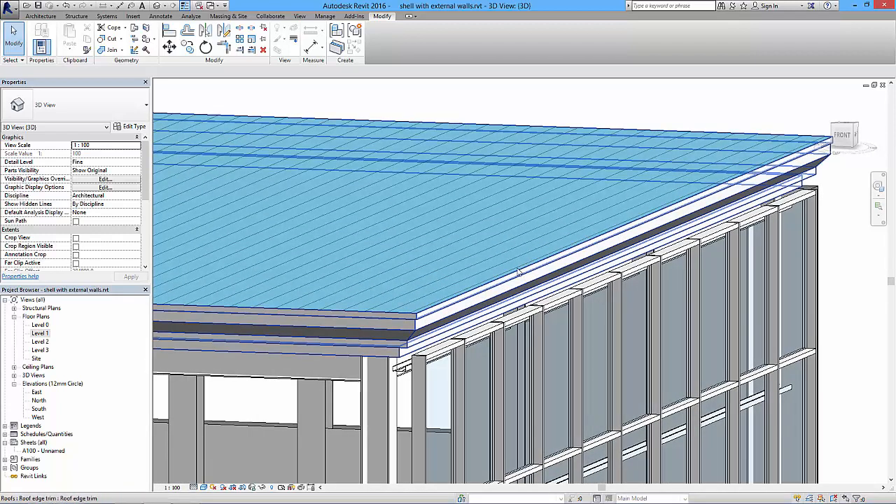
pyautogui.keyDown('shift'); pyautogui.moveTo(506, 266); pyautogui.dragTo(588, 276, button='middle'); pyautogui.keyUp('shift')
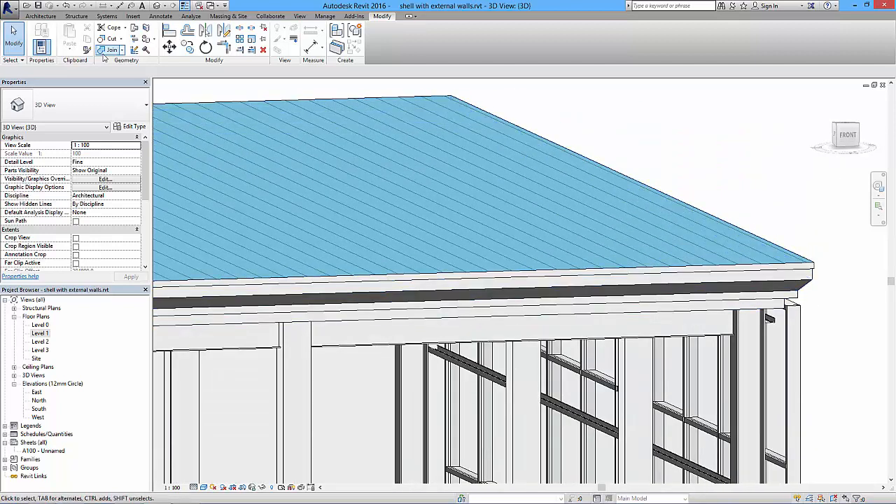
pyautogui.click(39, 16)
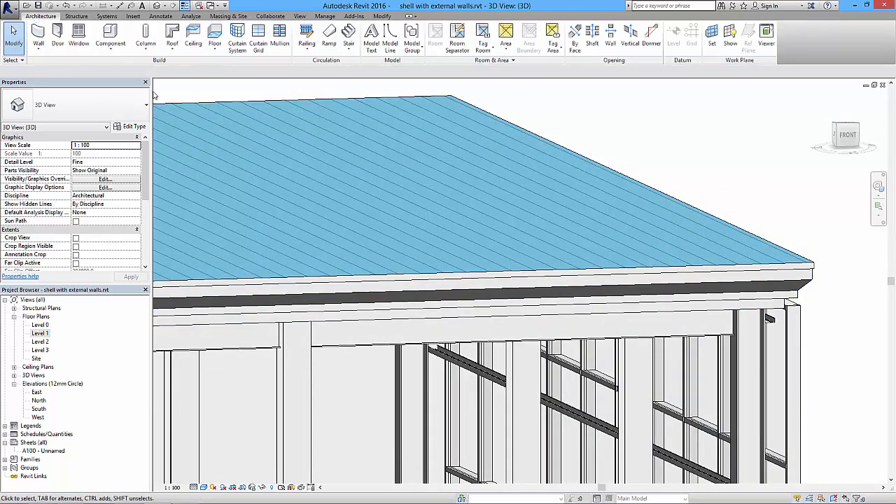
pyautogui.click(110, 43)
pyautogui.click(95, 90)
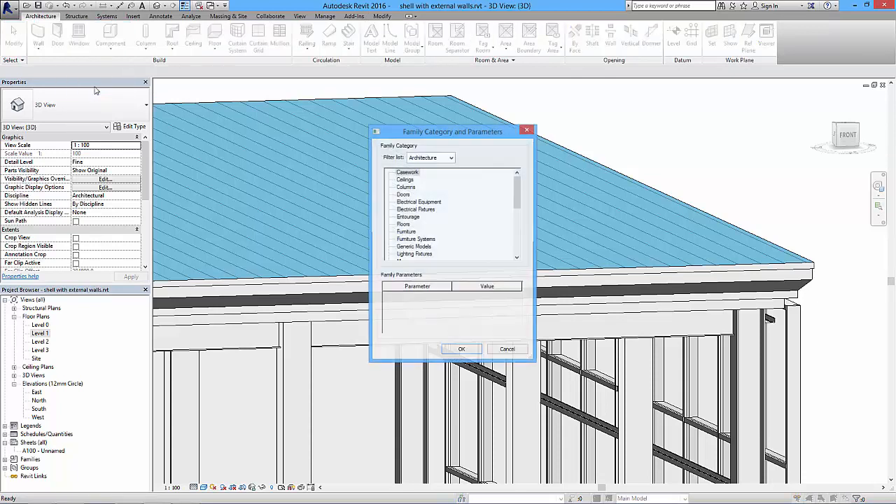
pyautogui.moveTo(517, 186); pyautogui.dragTo(522, 222)
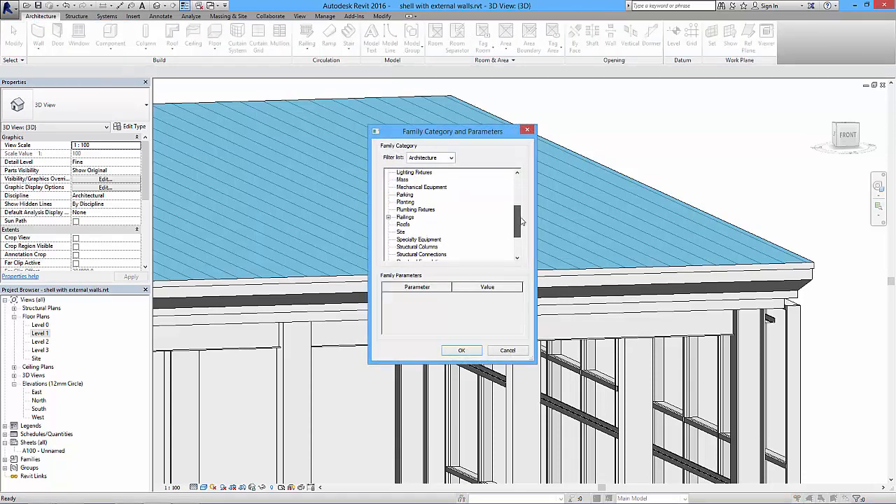
pyautogui.click(463, 350)
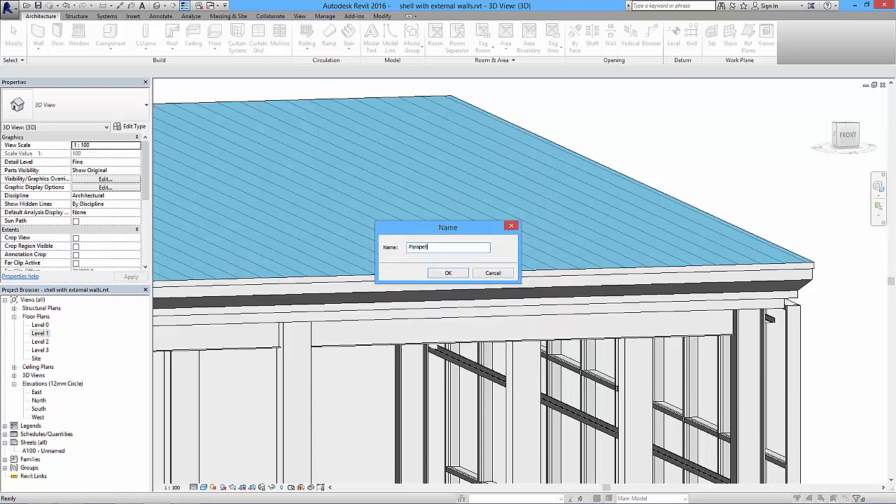
pyautogui.click(444, 272)
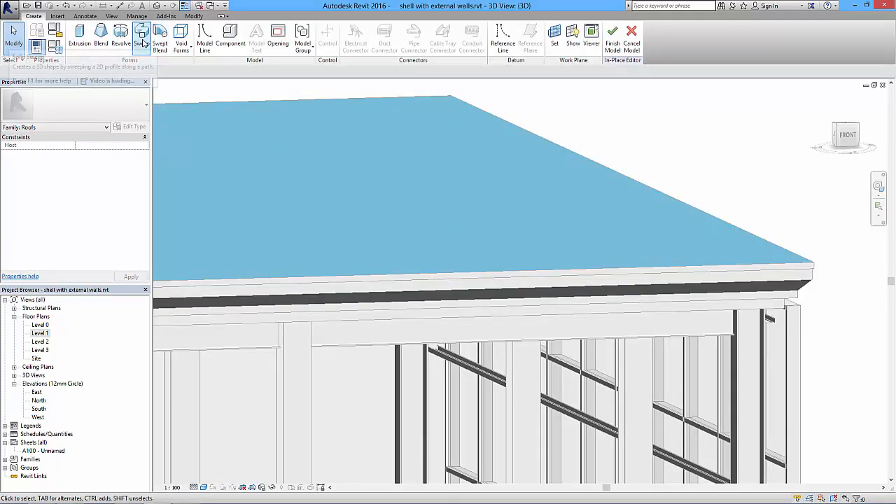
# Step: Start a sweep and define its path by picking the four top outer edges of the roof
pyautogui.click(142, 42)
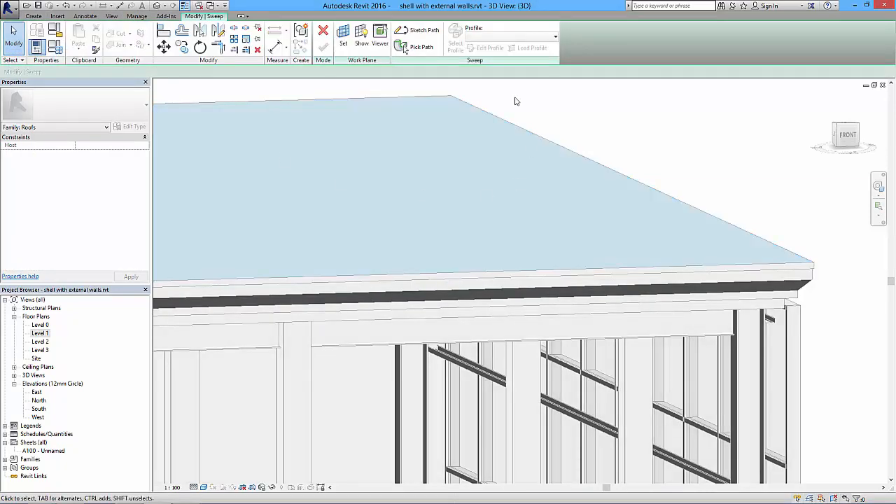
pyautogui.click(421, 46)
pyautogui.click(482, 117)
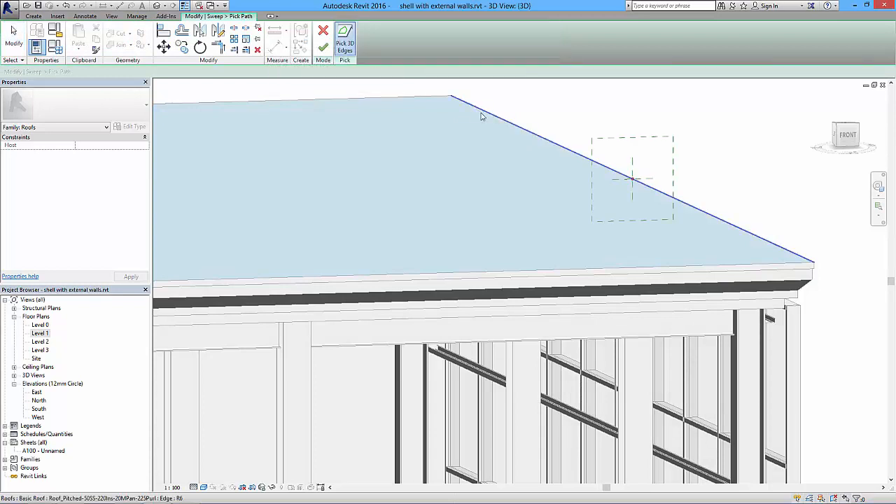
pyautogui.click(426, 99)
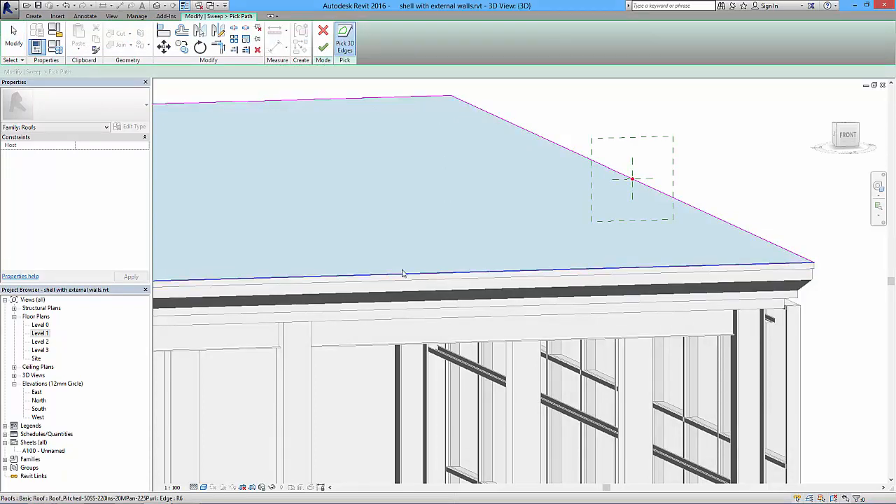
pyautogui.keyDown('shift'); pyautogui.moveTo(354, 232); pyautogui.dragTo(484, 236, button='middle'); pyautogui.keyUp('shift')
pyautogui.click(480, 251)
pyautogui.moveTo(550, 213); pyautogui.dragTo(646, 190, button='middle')
pyautogui.keyDown('shift'); pyautogui.moveTo(646, 189); pyautogui.dragTo(498, 254, button='middle'); pyautogui.keyUp('shift')
pyautogui.scroll(-5, 498, 254)
pyautogui.keyDown('shift'); pyautogui.moveTo(552, 242); pyautogui.dragTo(448, 171, button='middle'); pyautogui.keyUp('shift')
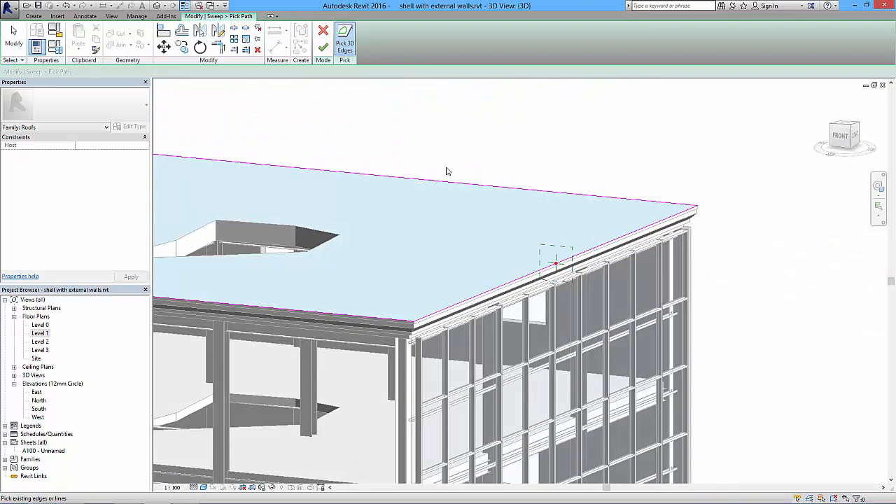
pyautogui.click(323, 49)
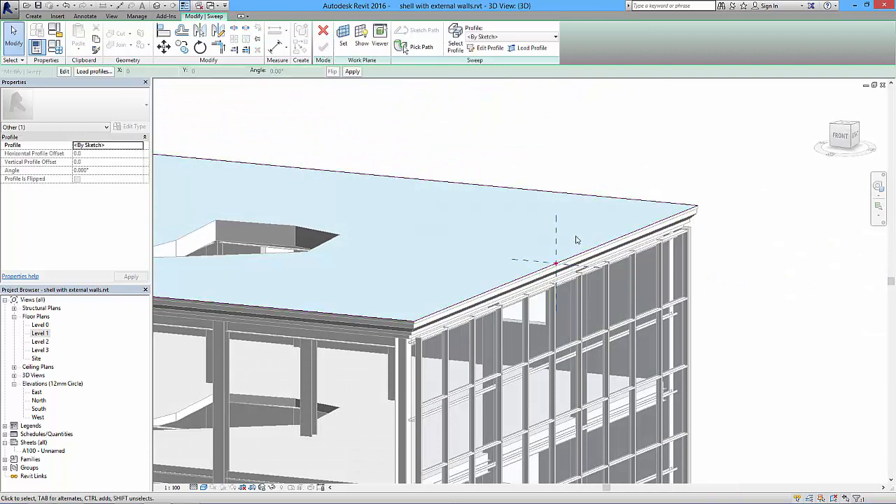
# Step: Start sketching the sweep profile in front view with a 500 mm vertical line up from the roof's top corner
pyautogui.click(843, 136)
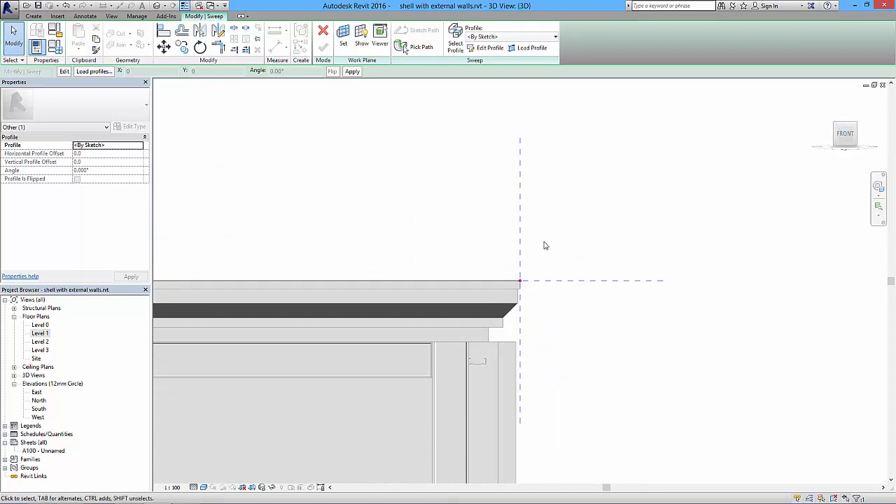
pyautogui.click(491, 49)
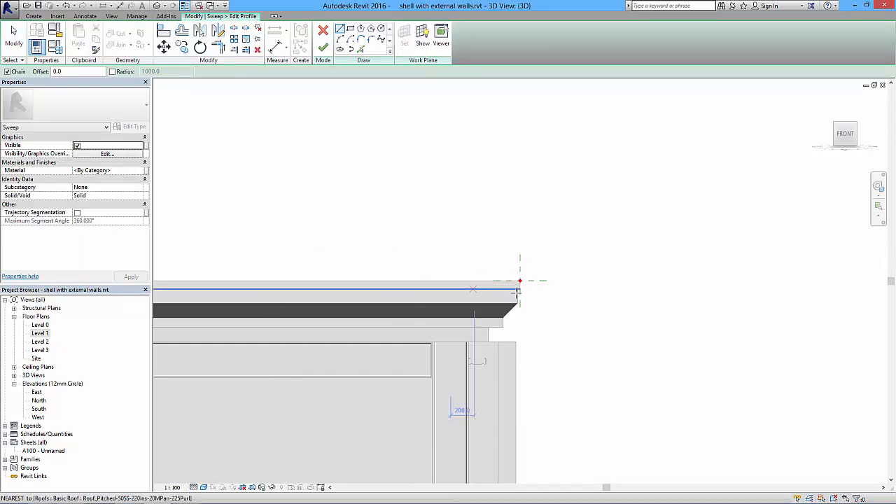
pyautogui.scroll(3, 526, 284)
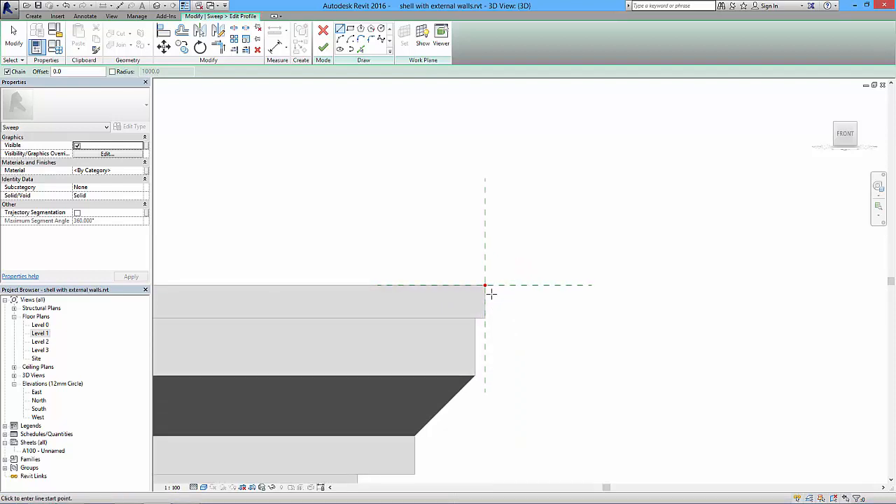
pyautogui.scroll(2, 494, 290)
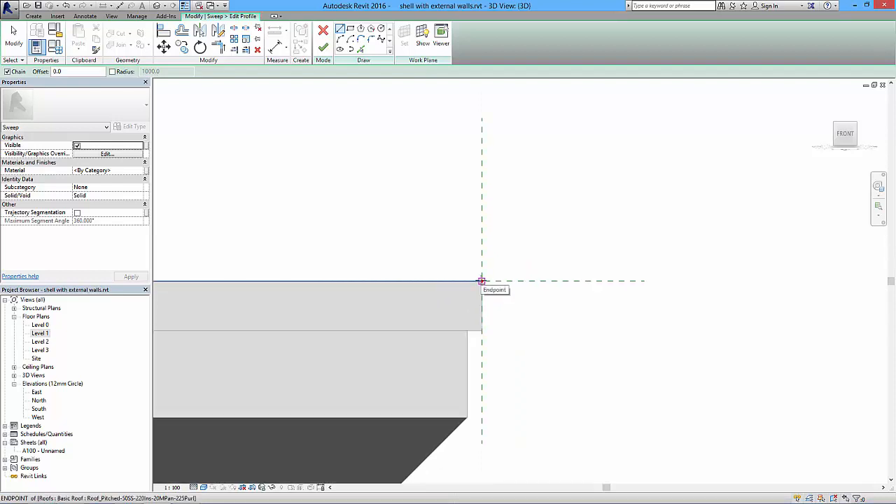
pyautogui.click(482, 281)
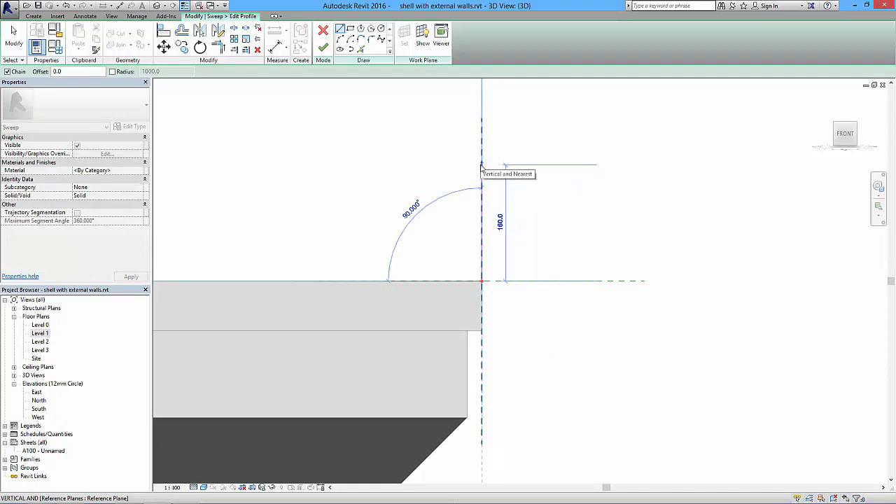
pyautogui.write('5')
pyautogui.press('Return')
# Step: Sketch the coping outline: a 60 mm outward overhang, short vertical edges, and two slopes about 160 mm long at 15° meeting at a ridge
pyautogui.scroll(-1, 491, 213)
pyautogui.moveTo(491, 212); pyautogui.dragTo(581, 366, button='middle')
pyautogui.scroll(-4, 572, 340)
pyautogui.scroll(-2, 563, 269)
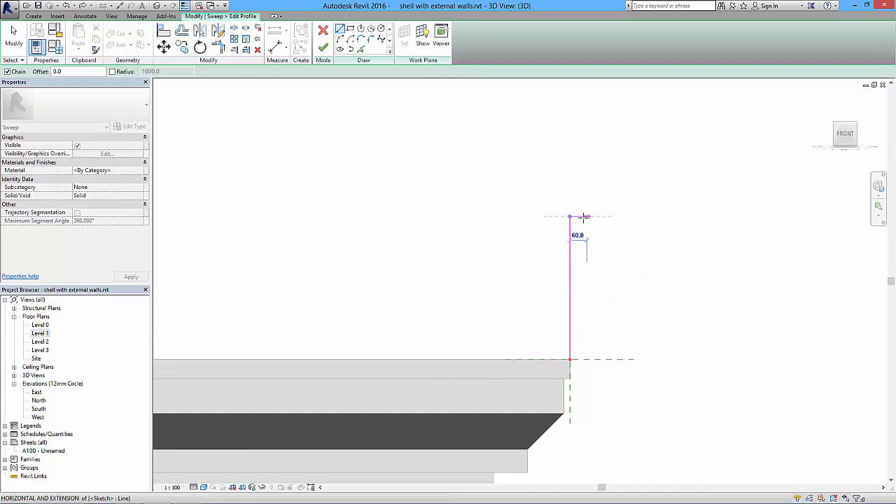
pyautogui.click(588, 216)
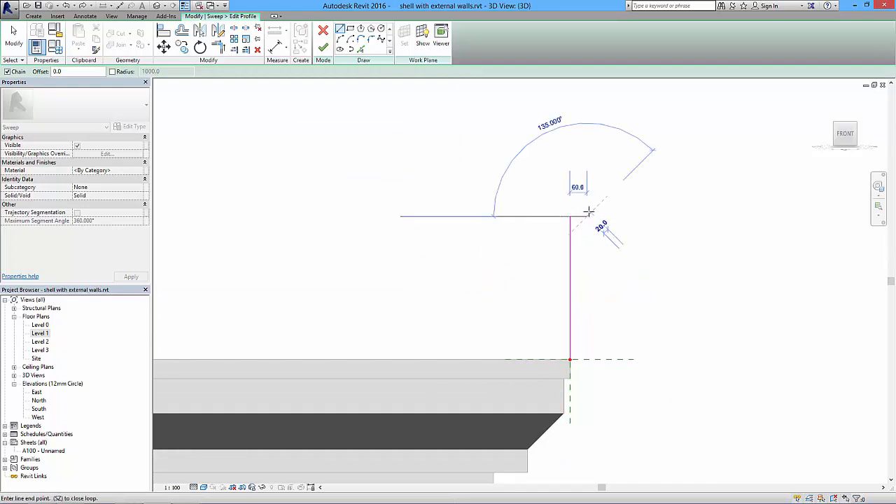
pyautogui.click(587, 205)
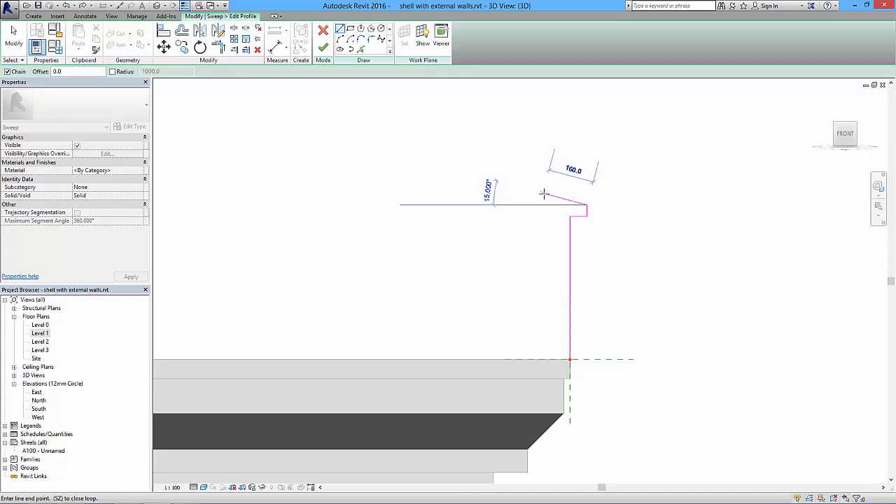
pyautogui.click(543, 194)
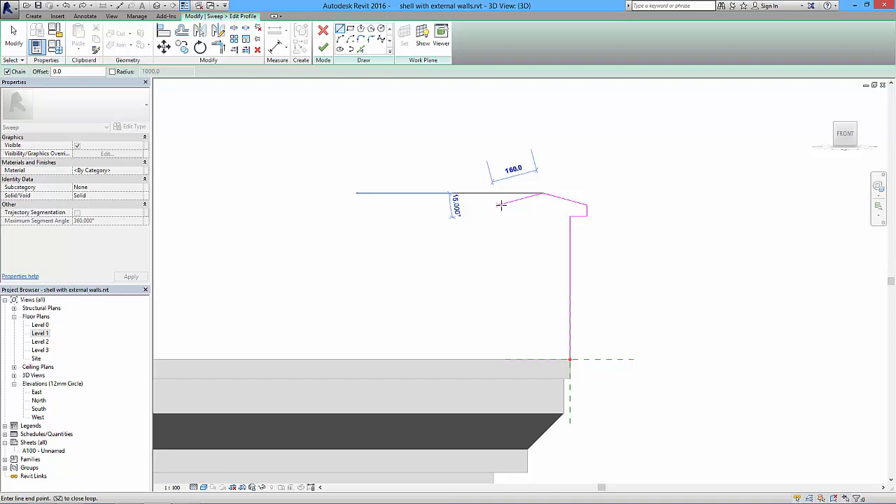
pyautogui.click(499, 206)
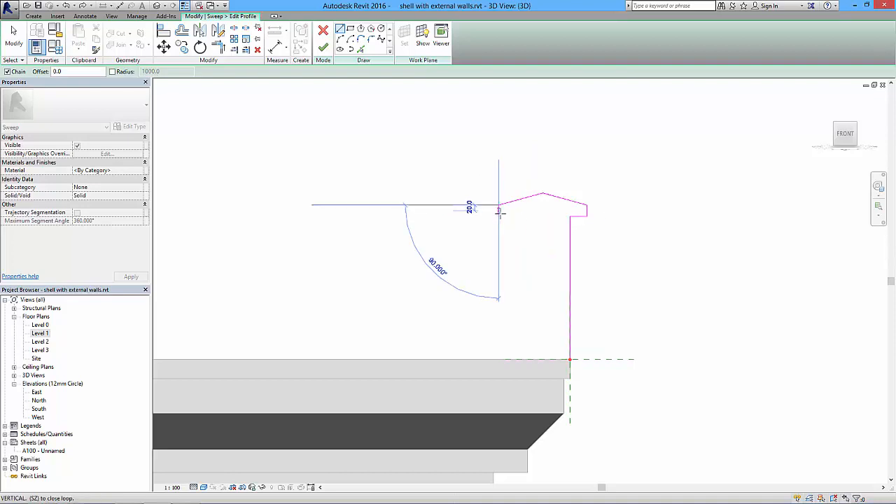
pyautogui.click(500, 211)
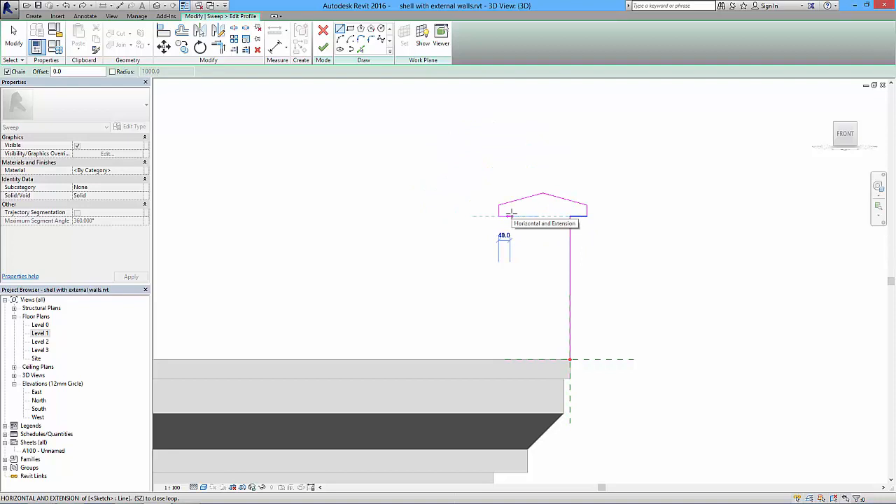
# Step: Close the profile with a 40 mm return under the coping, a vertical inner face down to the roof, and a base line
pyautogui.click(510, 216)
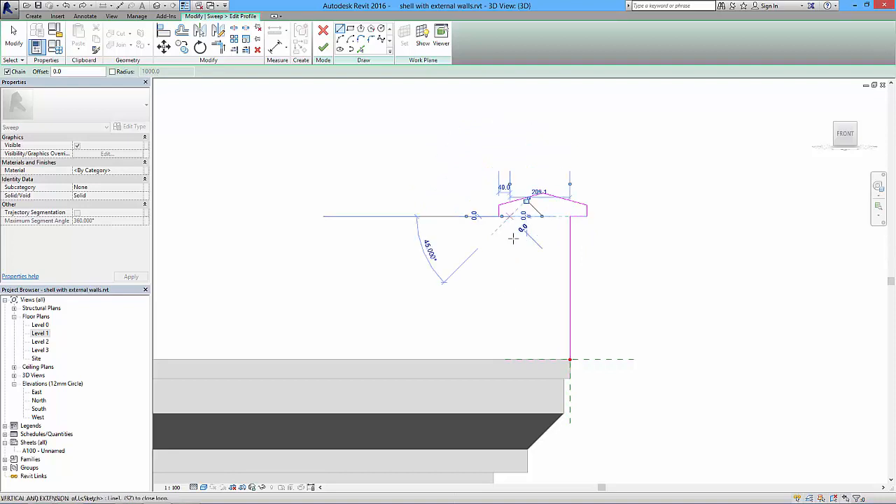
pyautogui.click(510, 360)
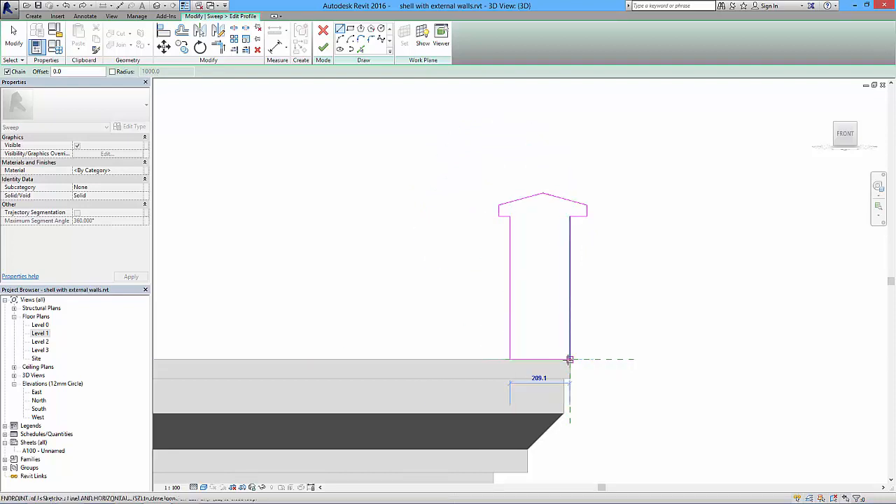
pyautogui.click(569, 359)
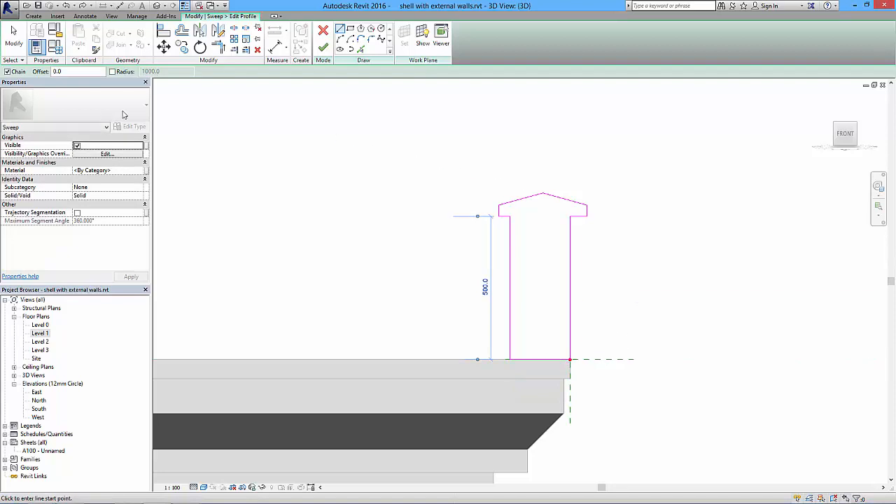
pyautogui.click(18, 42)
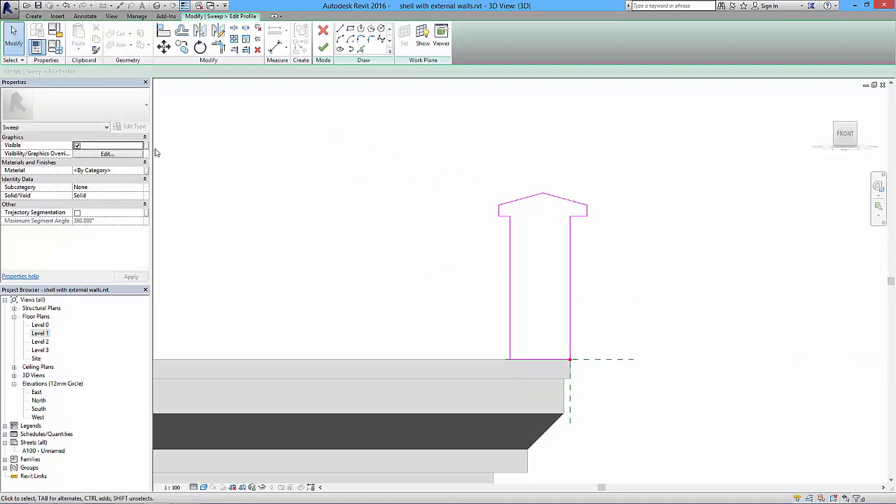
# Step: Assign the Brick, Common material to the parapet sweep
pyautogui.click(119, 171)
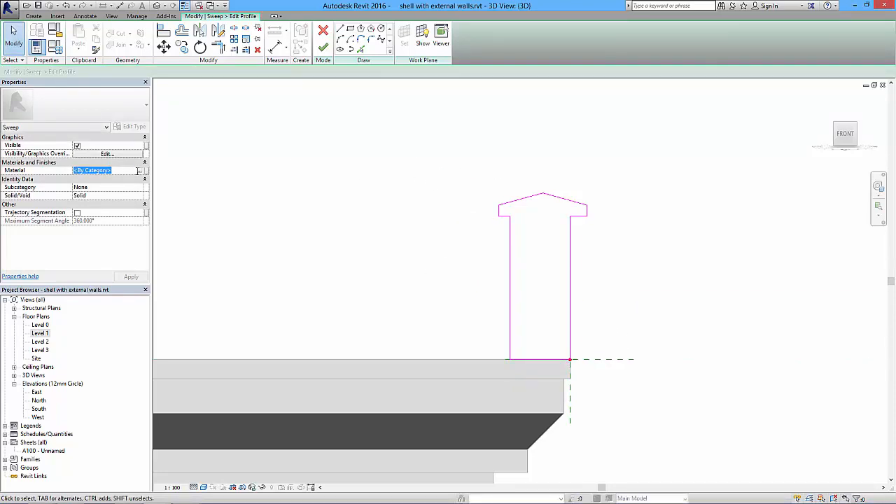
pyautogui.click(139, 172)
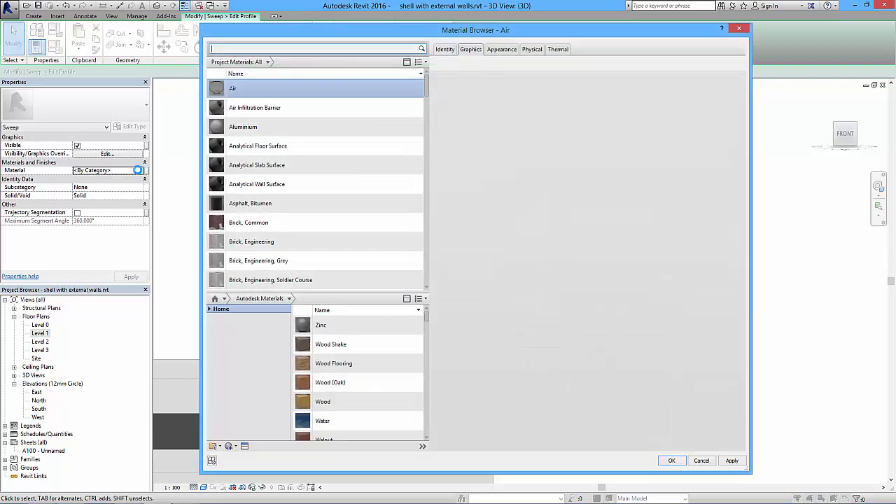
pyautogui.click(255, 224)
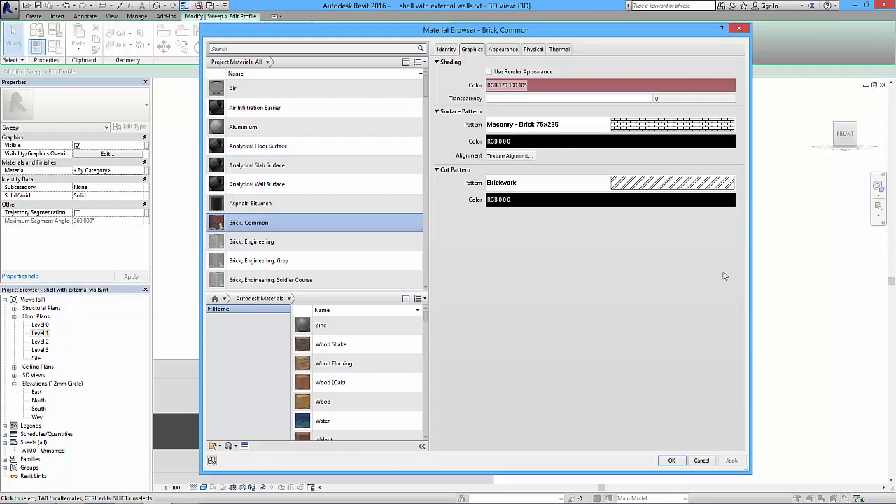
pyautogui.click(671, 460)
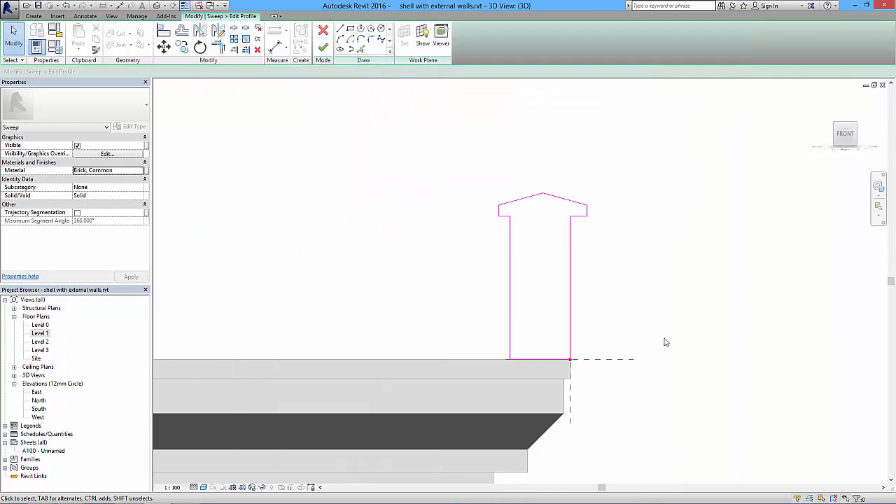
# Step: Finish the profile and the sweep, and complete the in-place Parapet model
pyautogui.click(327, 49)
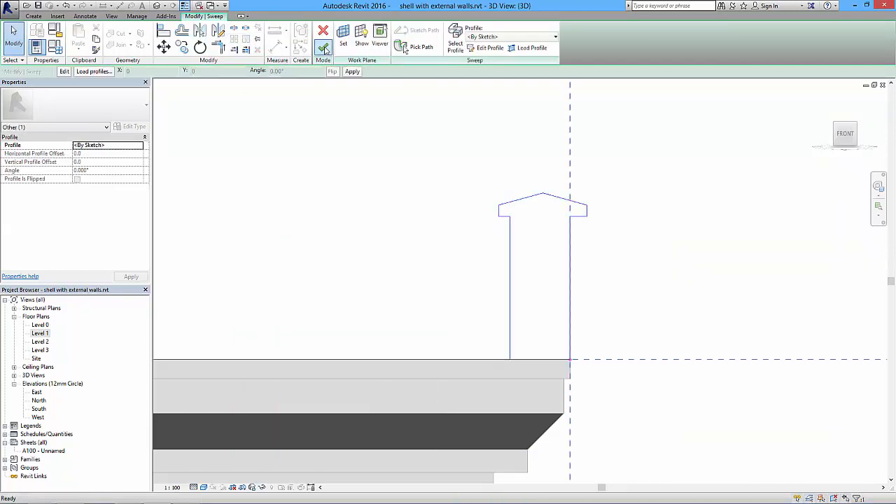
pyautogui.click(324, 48)
pyautogui.click(655, 245)
pyautogui.scroll(-3, 599, 242)
pyautogui.keyDown('shift'); pyautogui.moveTo(479, 251); pyautogui.dragTo(766, 262, button='middle'); pyautogui.keyUp('shift')
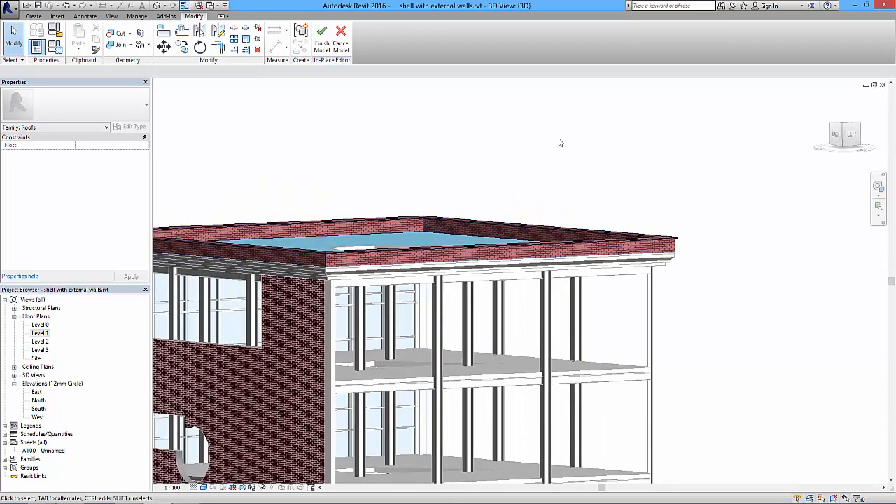
pyautogui.click(321, 38)
# Step: Examine the brick parapet and the profiled roof edge beneath it from several sides of the building
pyautogui.keyDown('shift'); pyautogui.moveTo(430, 113); pyautogui.dragTo(392, 231, button='middle'); pyautogui.keyUp('shift')
pyautogui.click(40, 16)
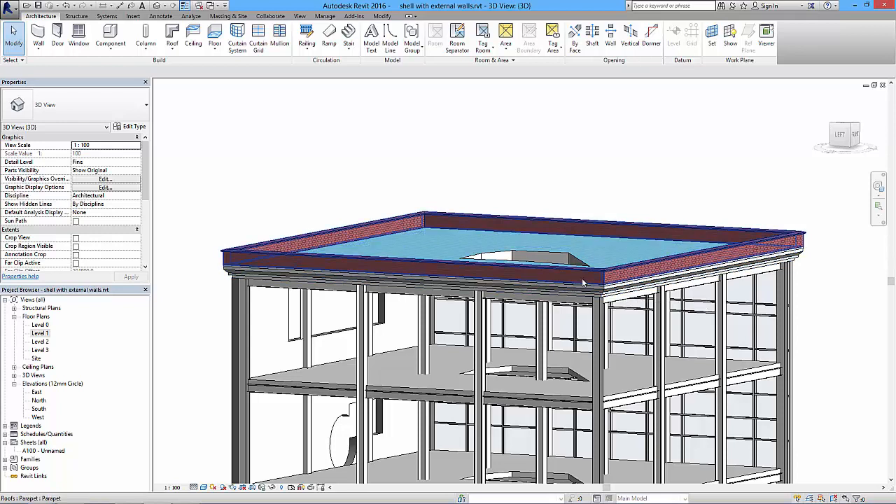
pyautogui.keyDown('shift'); pyautogui.moveTo(607, 297); pyautogui.dragTo(645, 257, button='middle'); pyautogui.keyUp('shift')
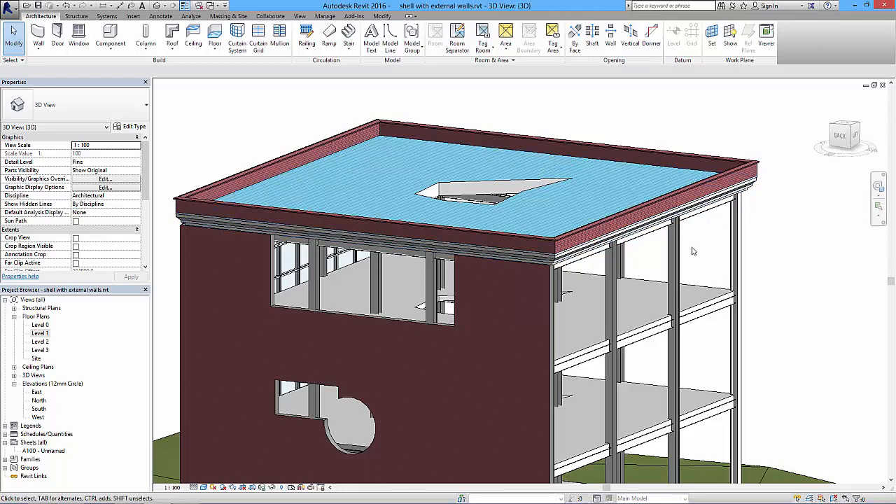
pyautogui.keyDown('shift'); pyautogui.moveTo(685, 253); pyautogui.dragTo(626, 258, button='middle'); pyautogui.keyUp('shift')
pyautogui.scroll(5, 601, 294)
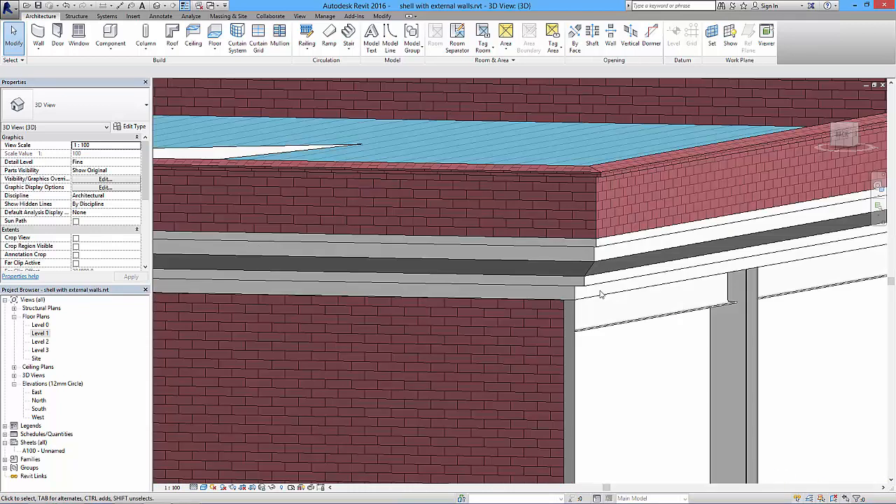